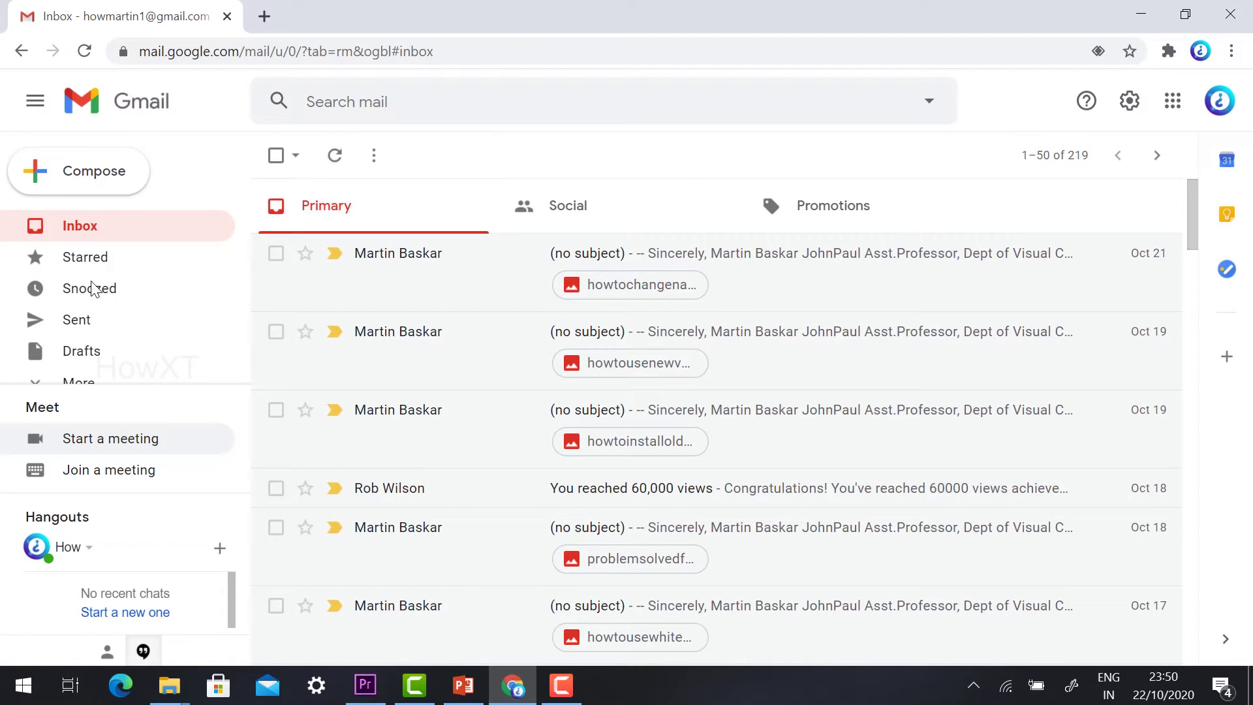
Start a new email and add the suggested contact as the recipient
click(101, 189)
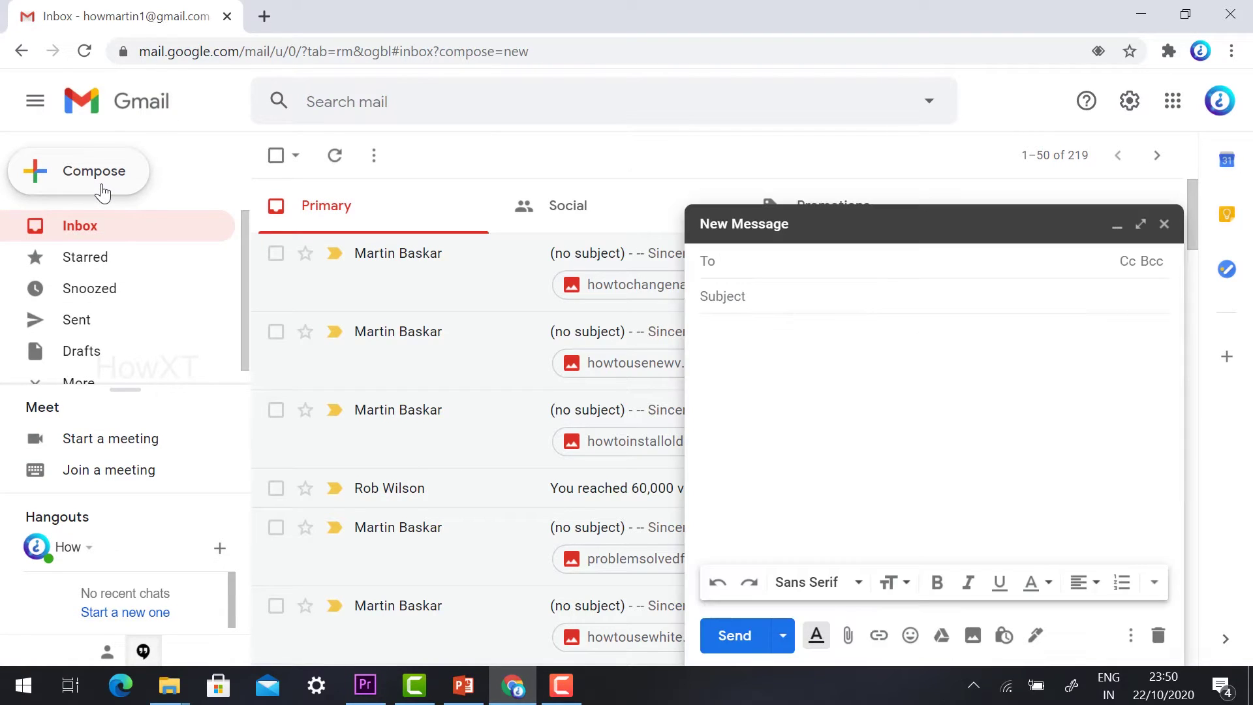
text(john)
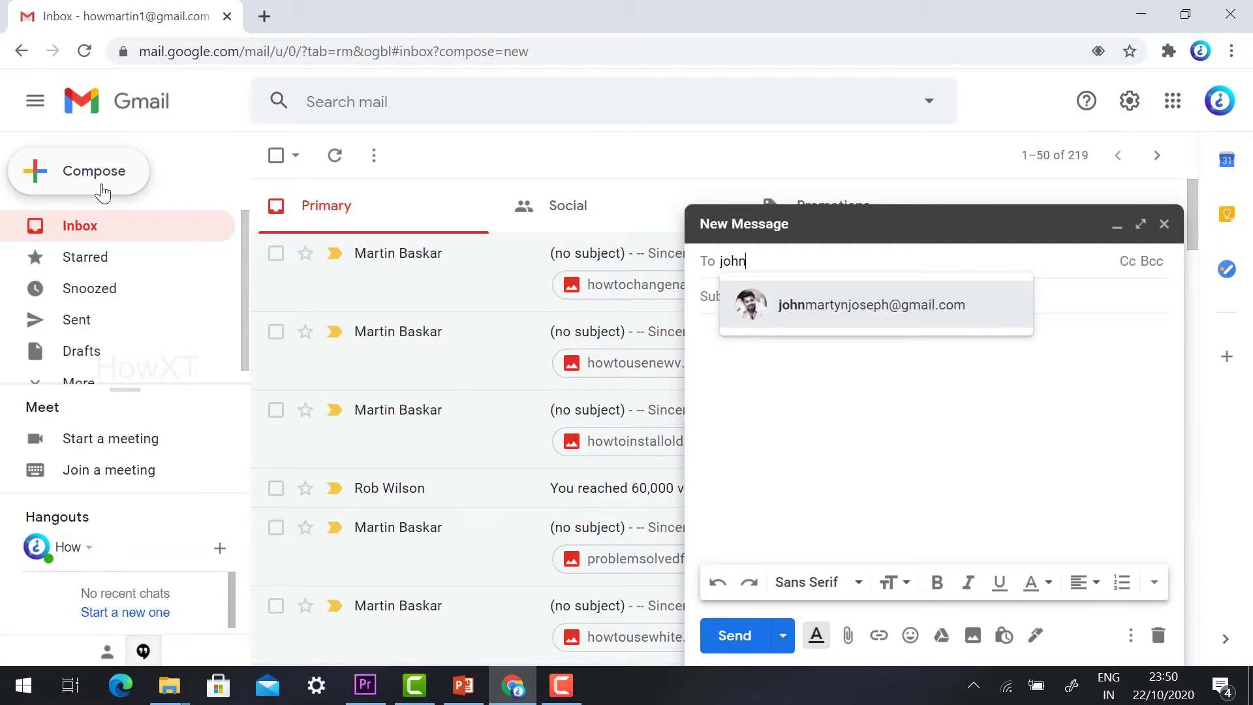
click(878, 303)
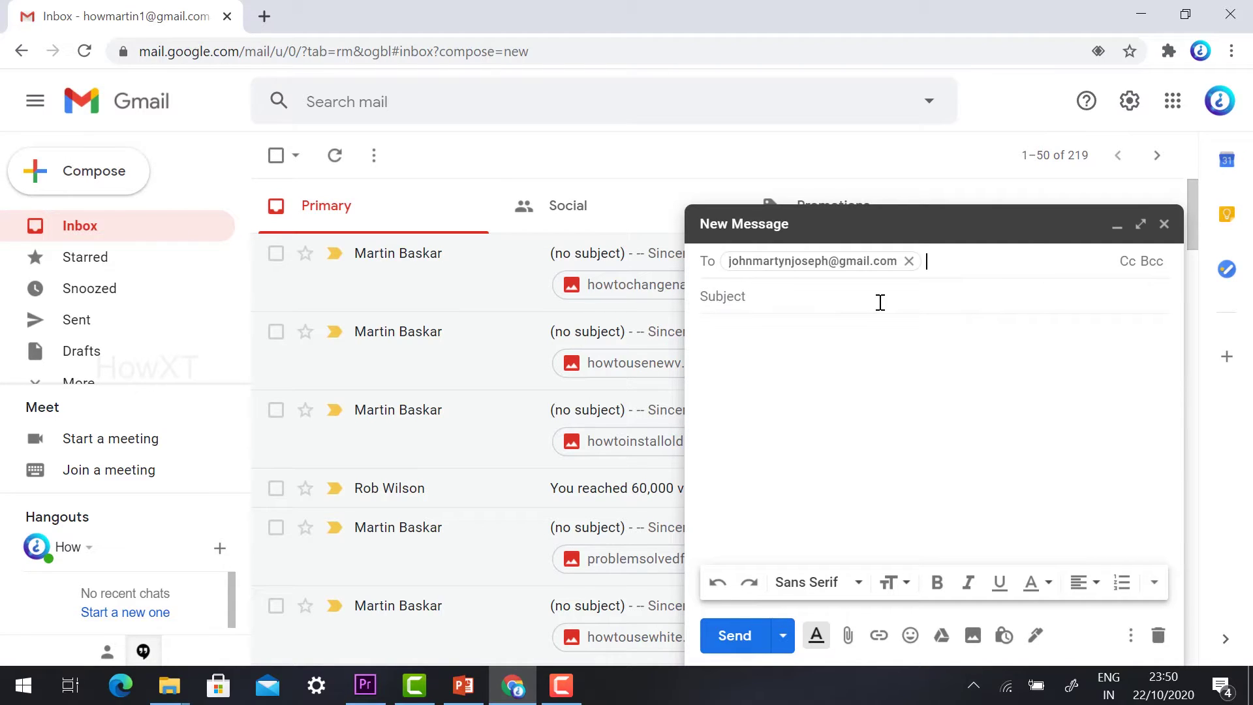
Try attaching a file, dismiss the Google Drive notice, and cancel the file picker
click(847, 635)
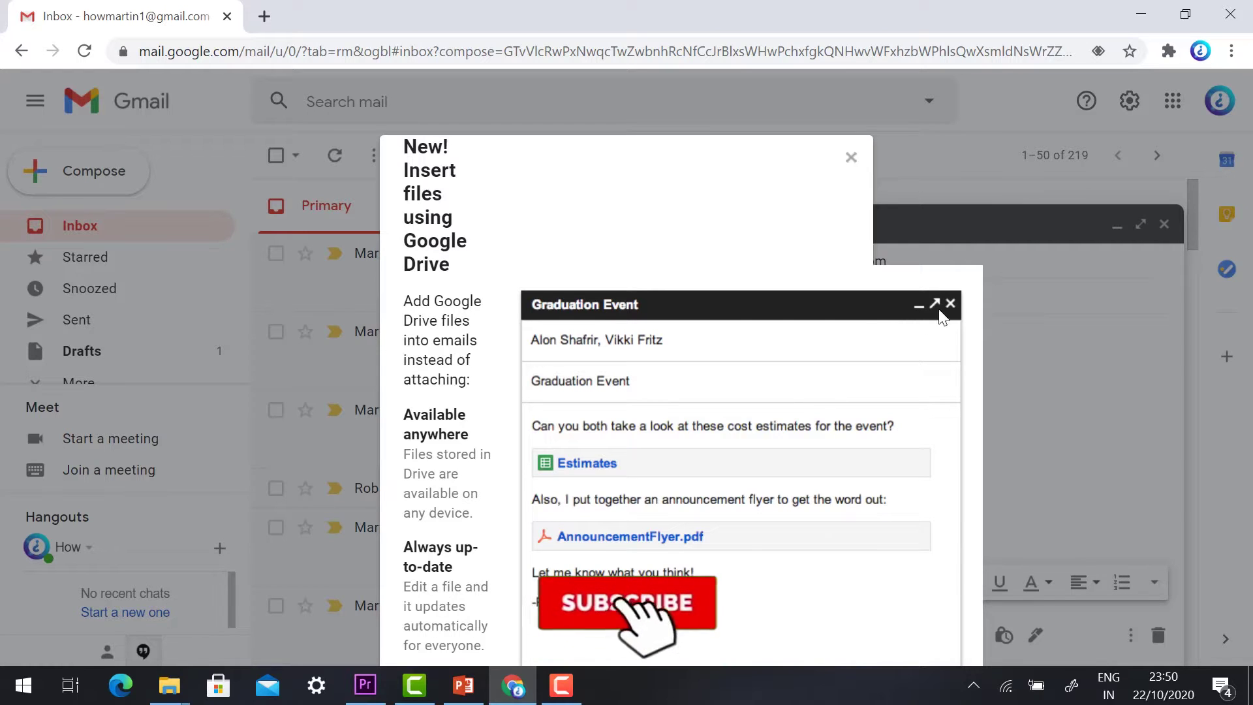
click(851, 157)
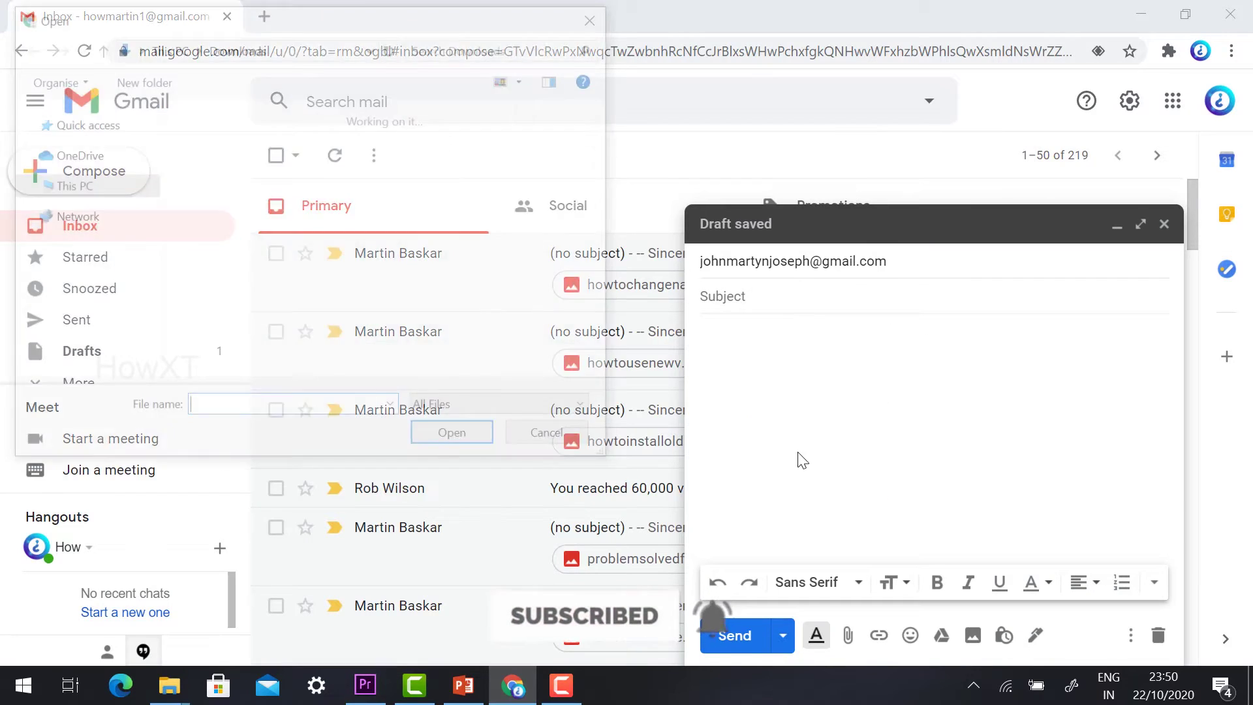
click(591, 437)
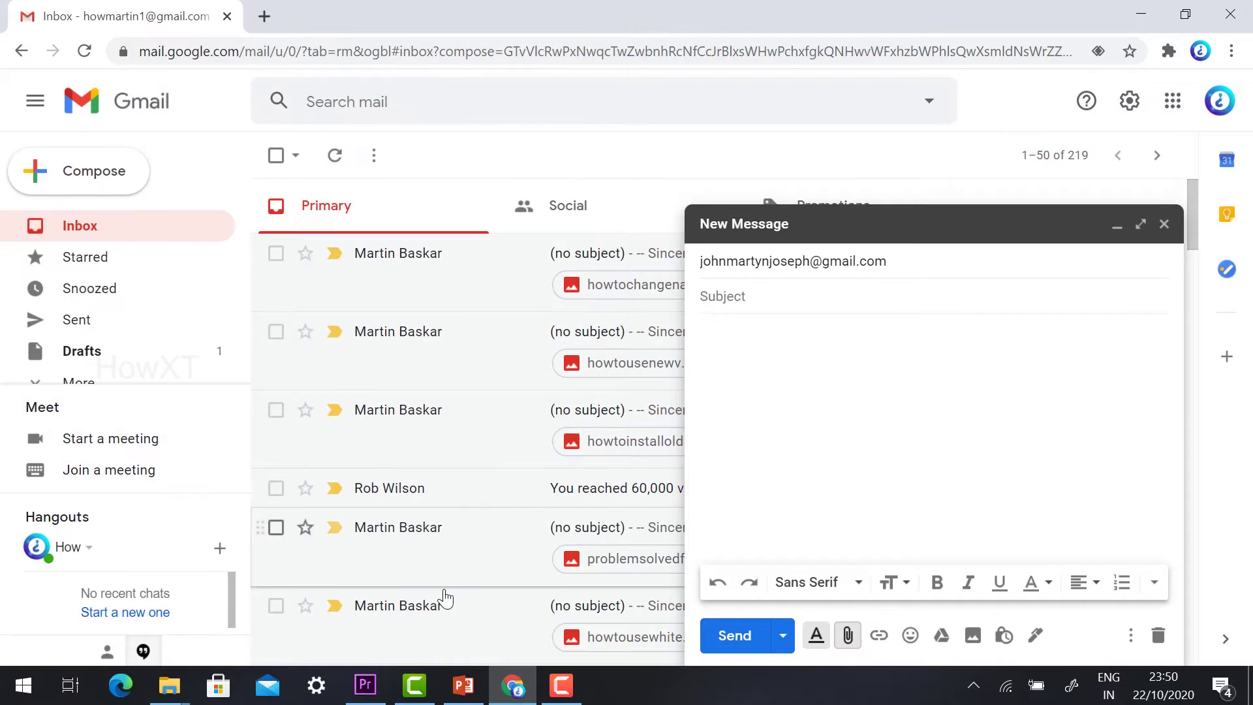
Check the MP4 video's size in D:\Desktop-Bkup\how\changeprofilepic, then return to Desktop-Bkup
mouse_move(169, 696)
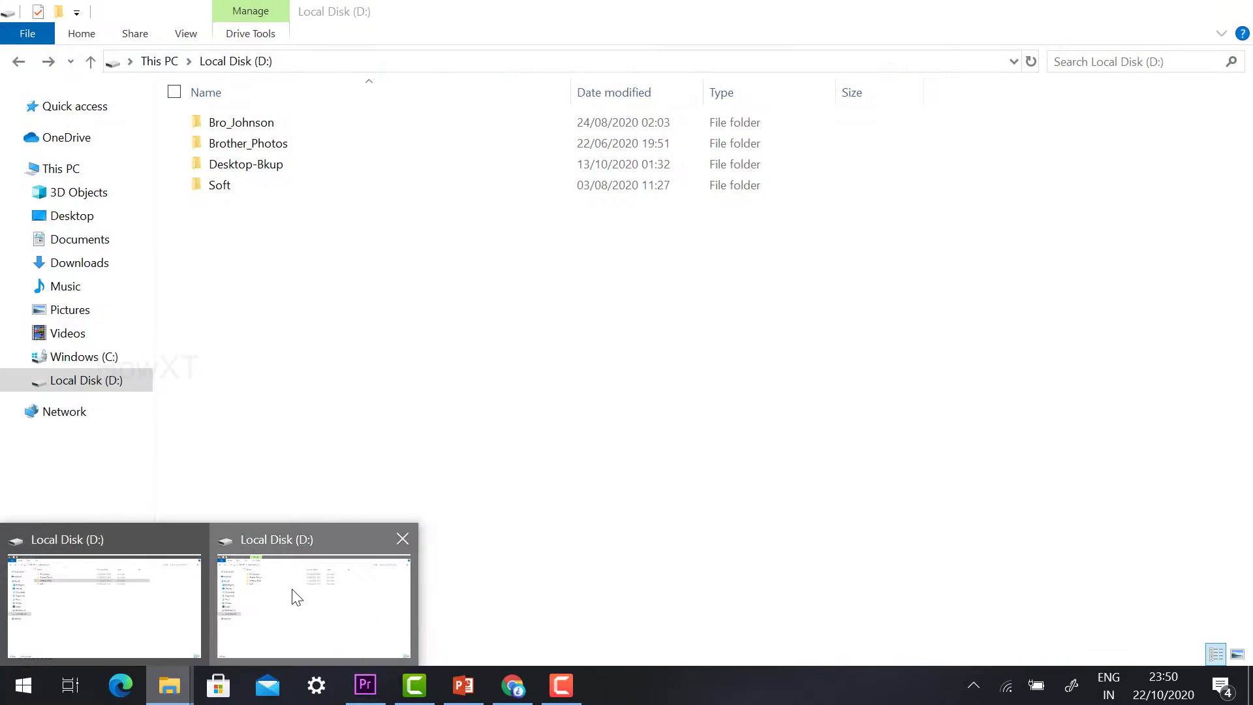
click(297, 597)
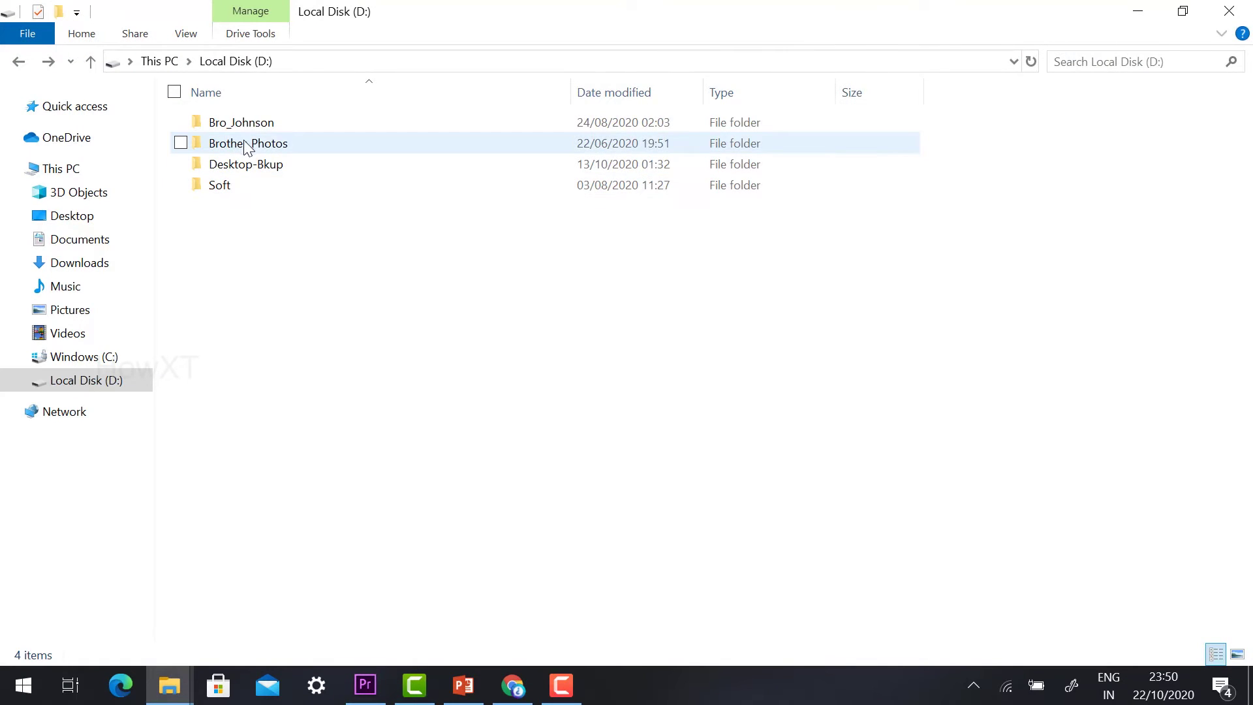
double_click(247, 167)
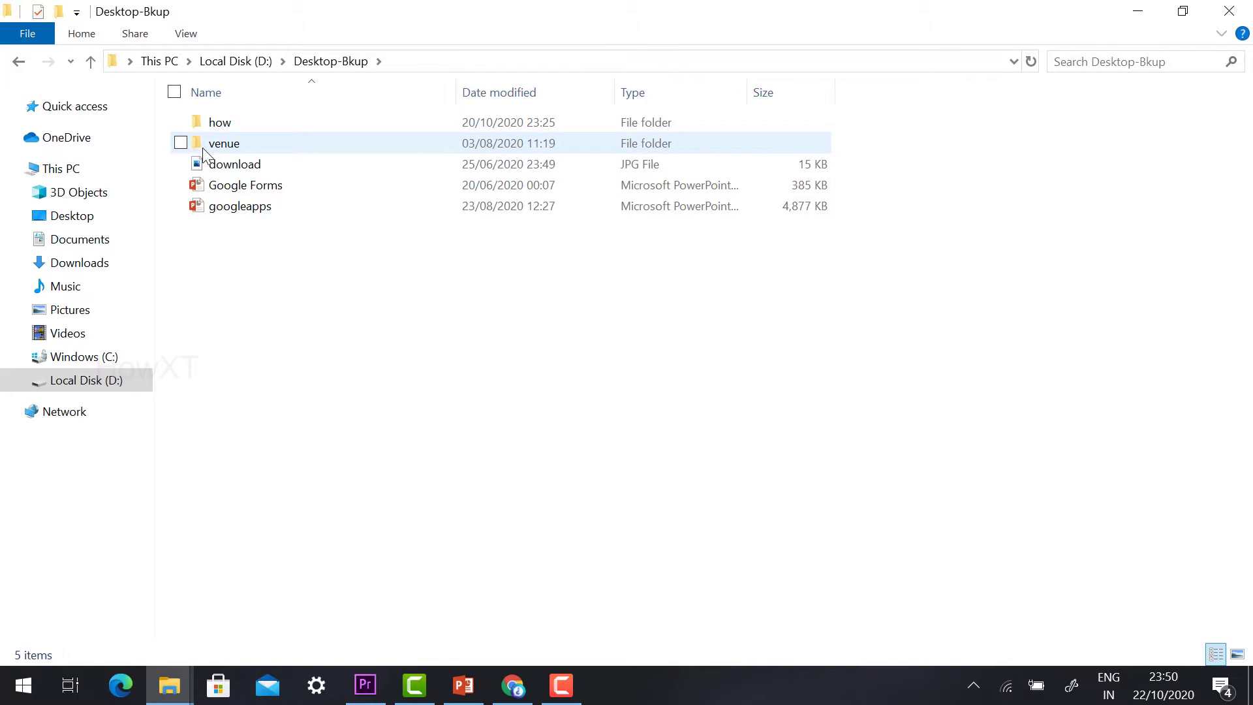
double_click(225, 125)
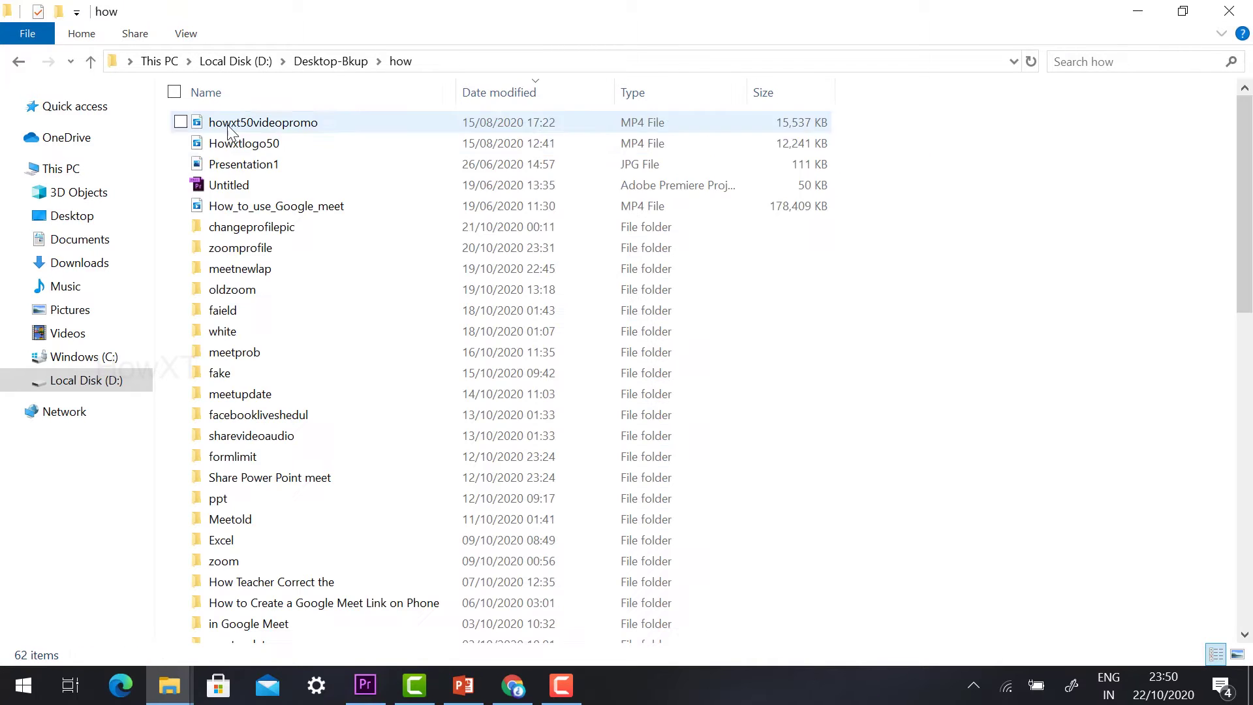
double_click(245, 225)
right_click(272, 171)
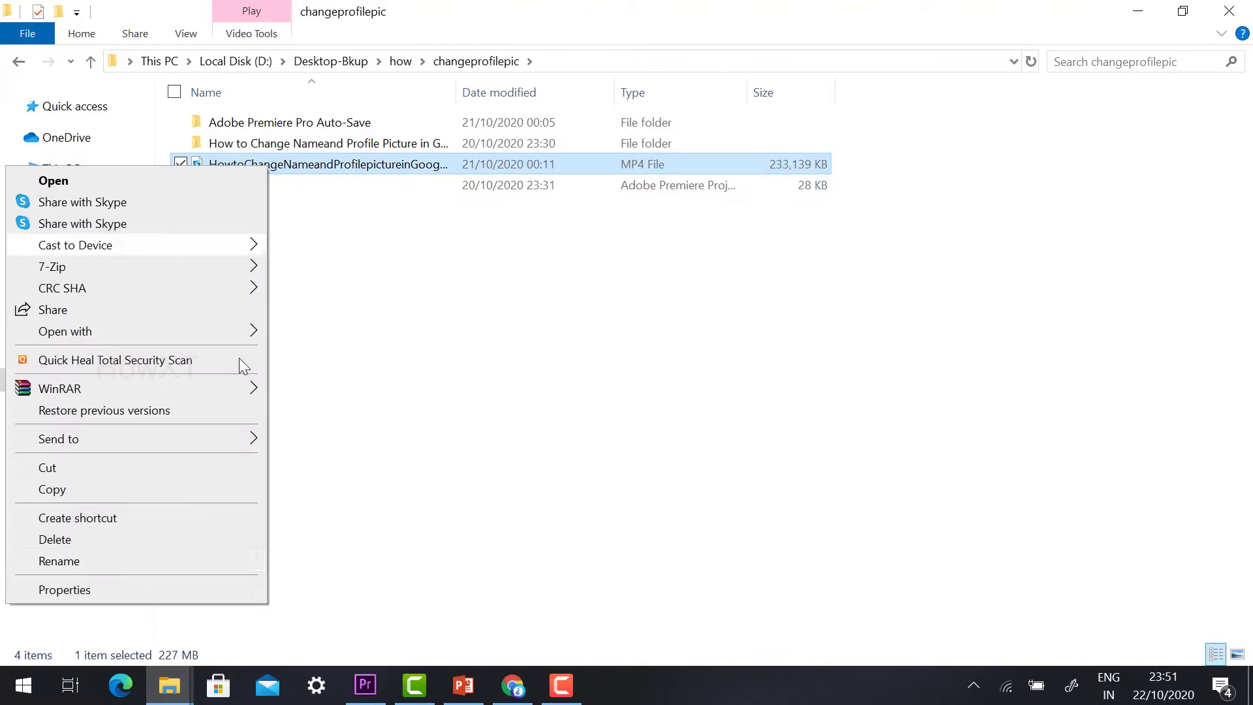
click(110, 592)
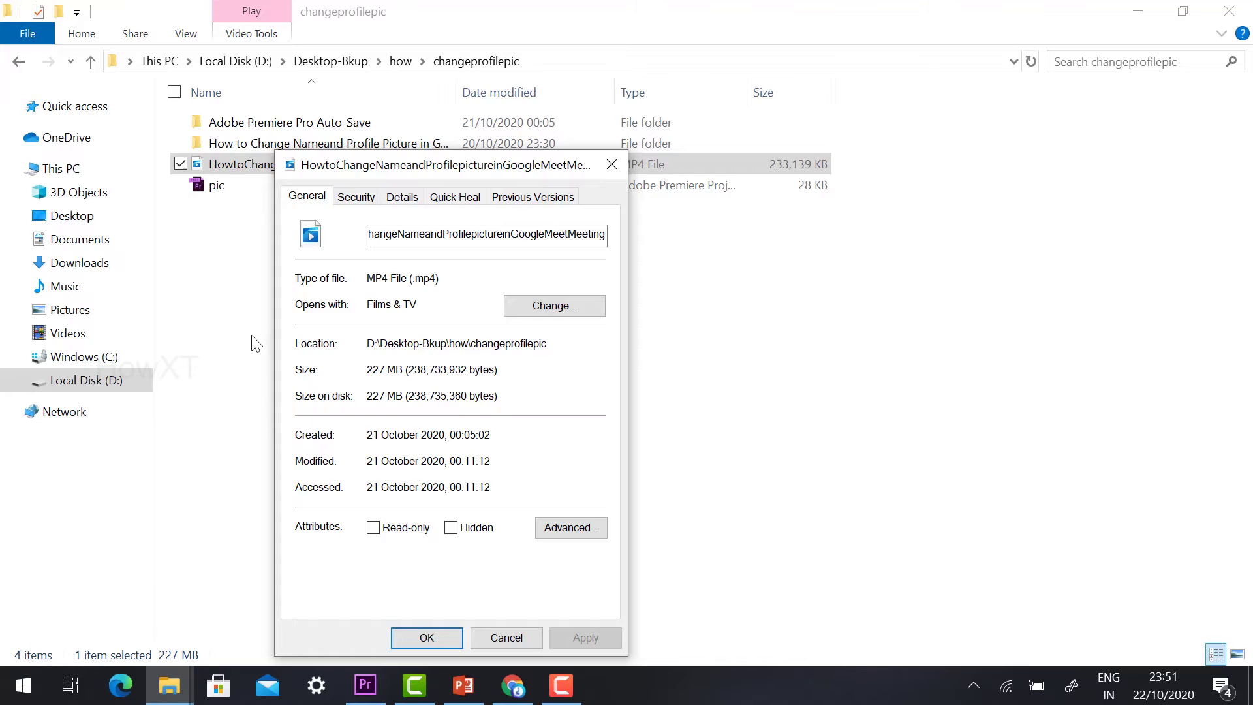
key(Escape)
click(17, 62)
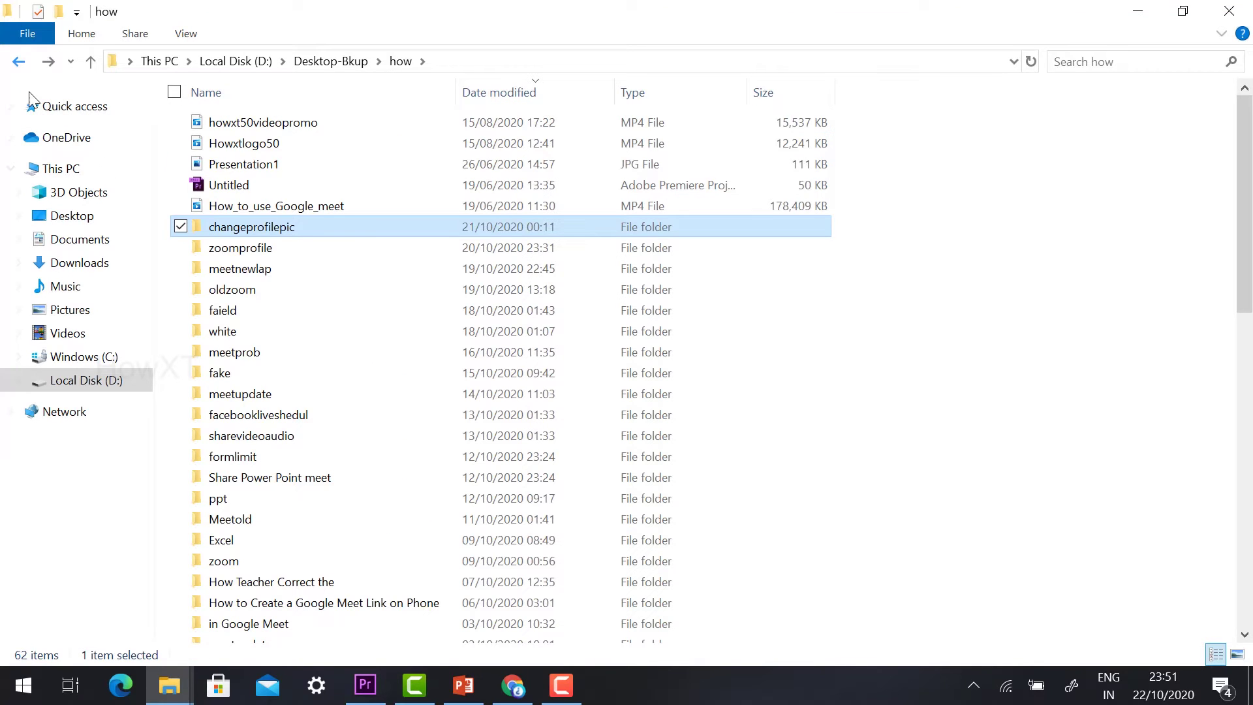
click(18, 64)
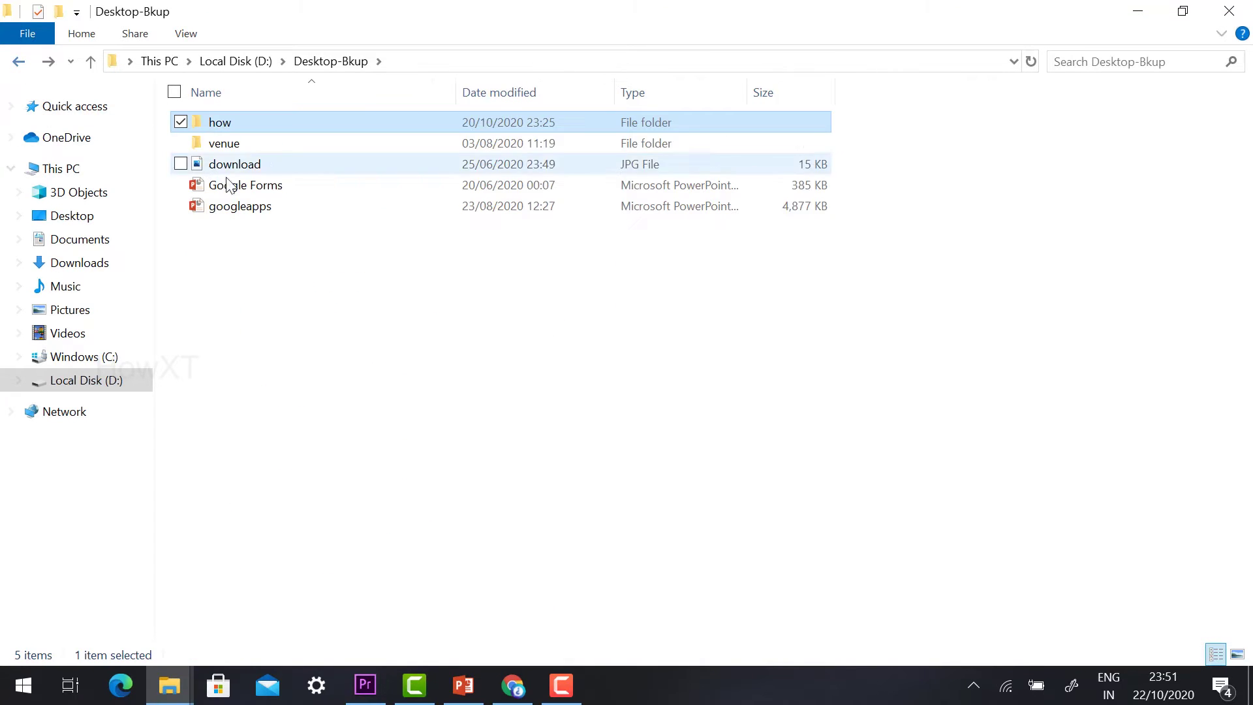
Open D:\Soft\adobe and check the amtemu archive's size in Properties
mouse_move(239, 145)
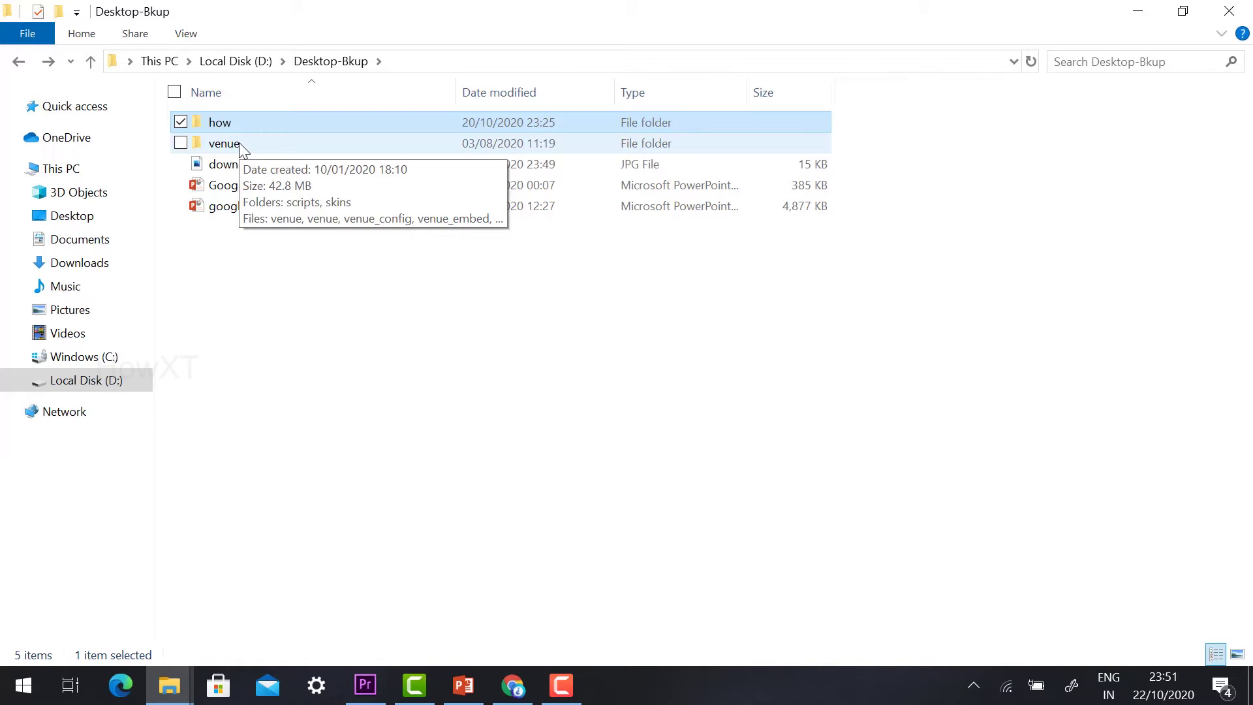
click(268, 62)
double_click(246, 186)
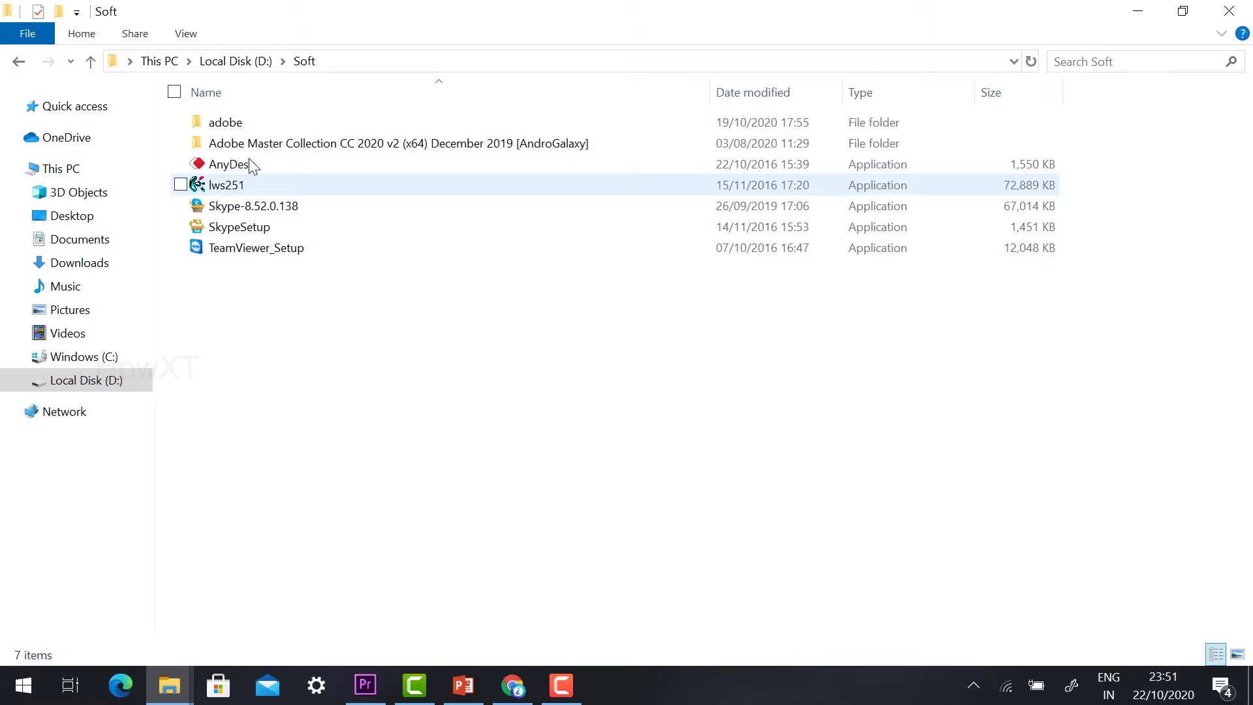
double_click(239, 124)
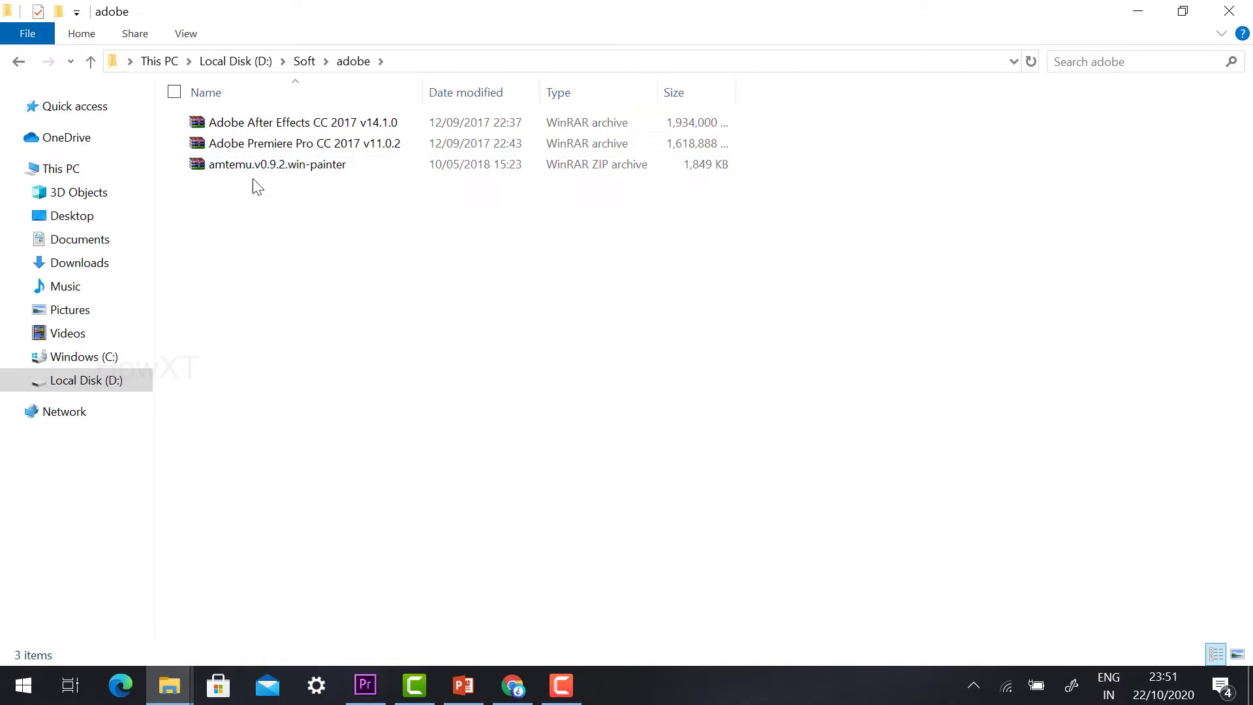
click(253, 169)
right_click(253, 168)
click(96, 563)
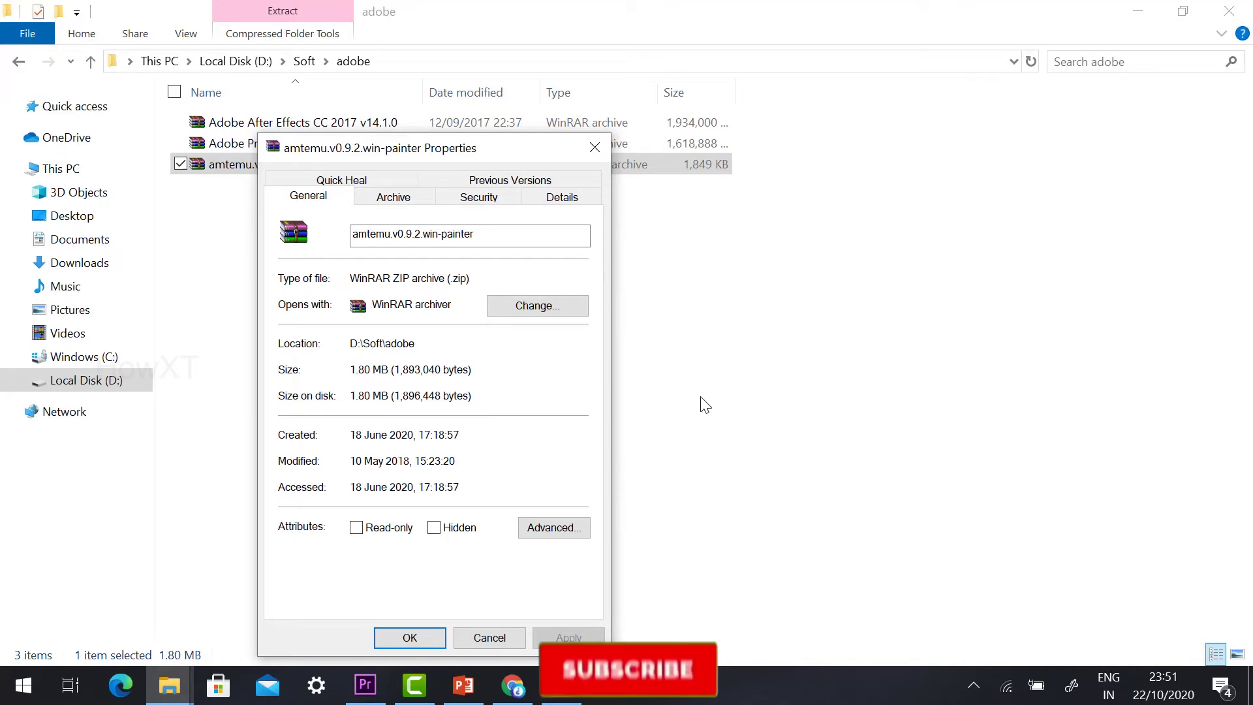
key(Escape)
Check the After Effects archive's size, then drag it onto the Gmail draft
right_click(307, 124)
click(106, 527)
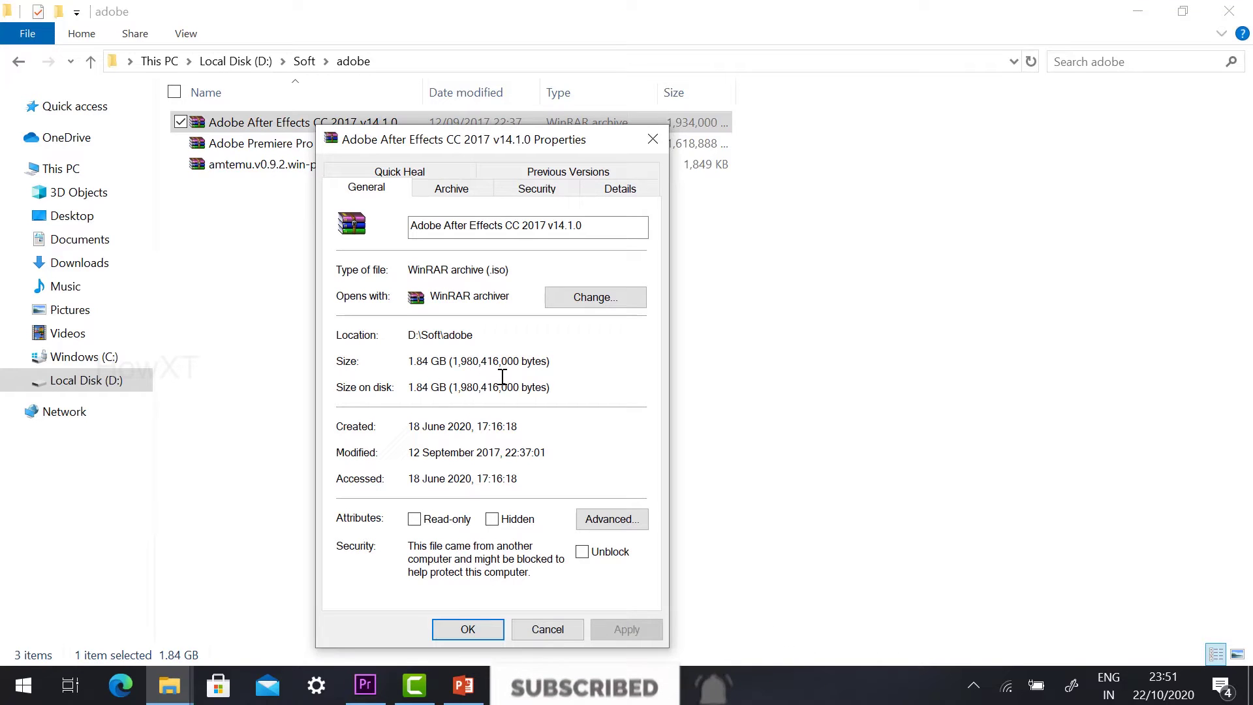
key(Escape)
drag(298, 124, 864, 566)
key(alt+Tab)
key(alt+Tab)
key(Tab)
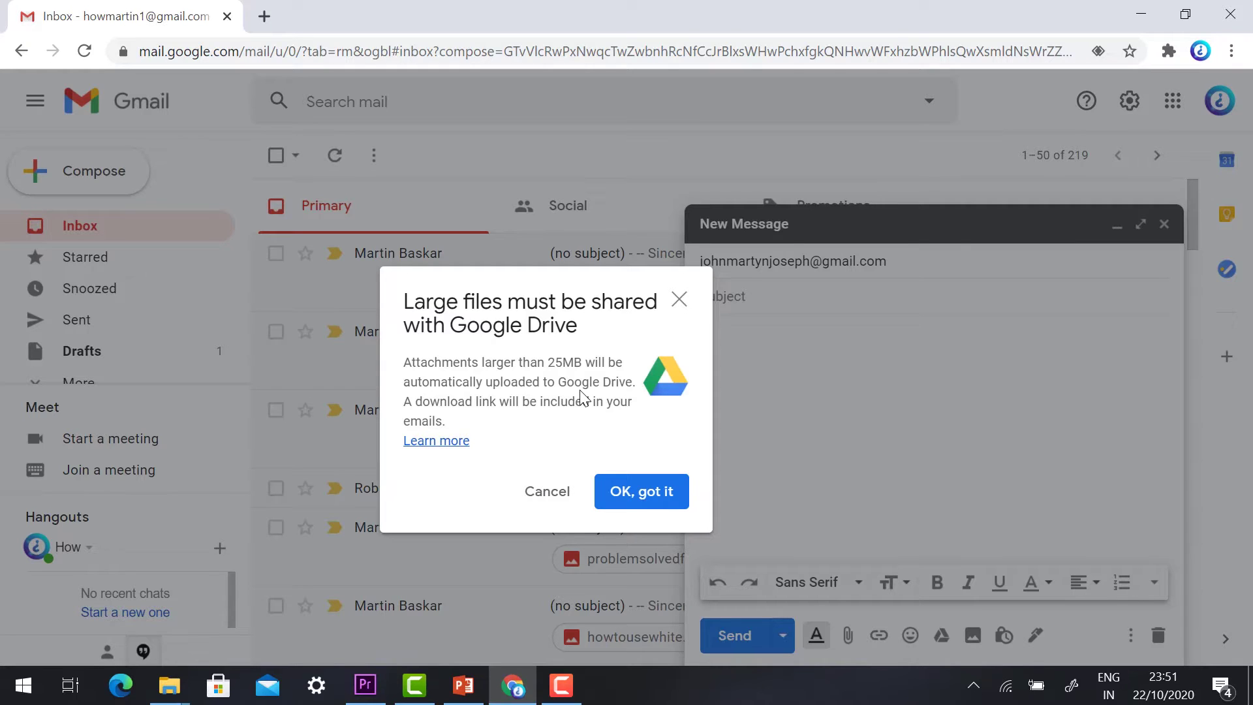
Cancel the 'Large files must be shared with Google Drive' dialog, leaving no attachment
click(538, 494)
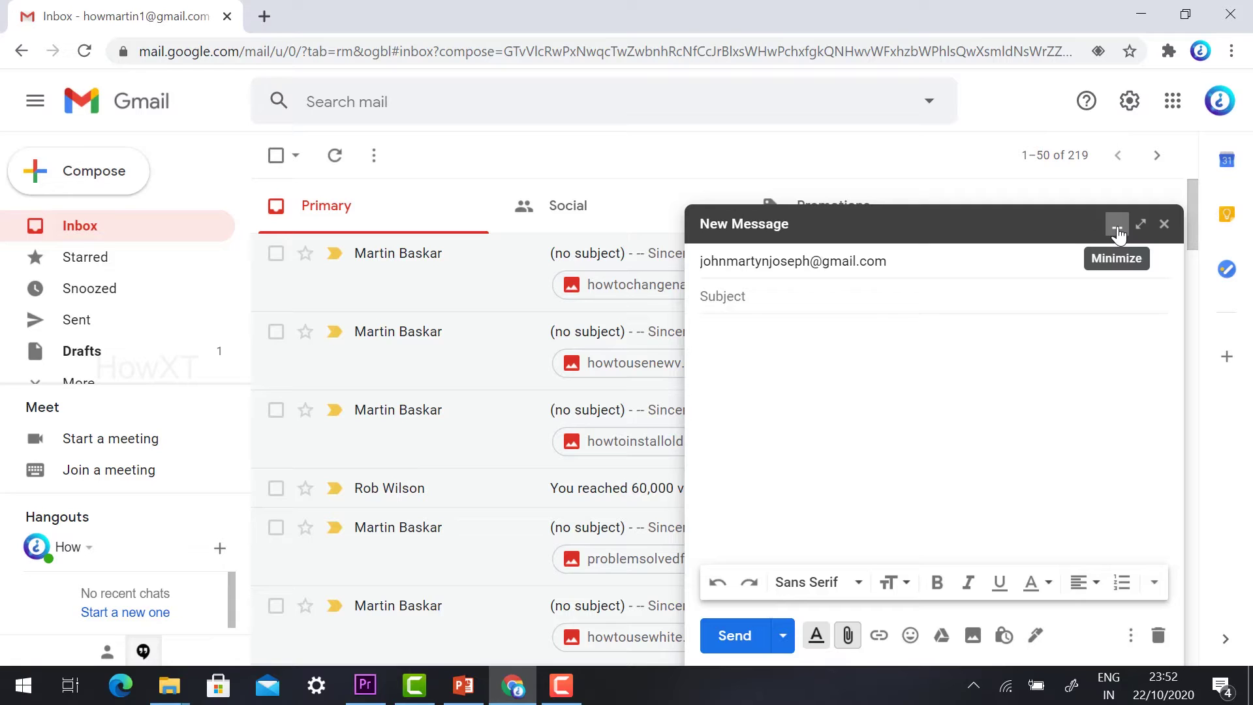
Open Google Photos from the Google apps menu, dismiss its welcome message, then close its tab
click(1173, 101)
scroll(1076, 342, down, 2)
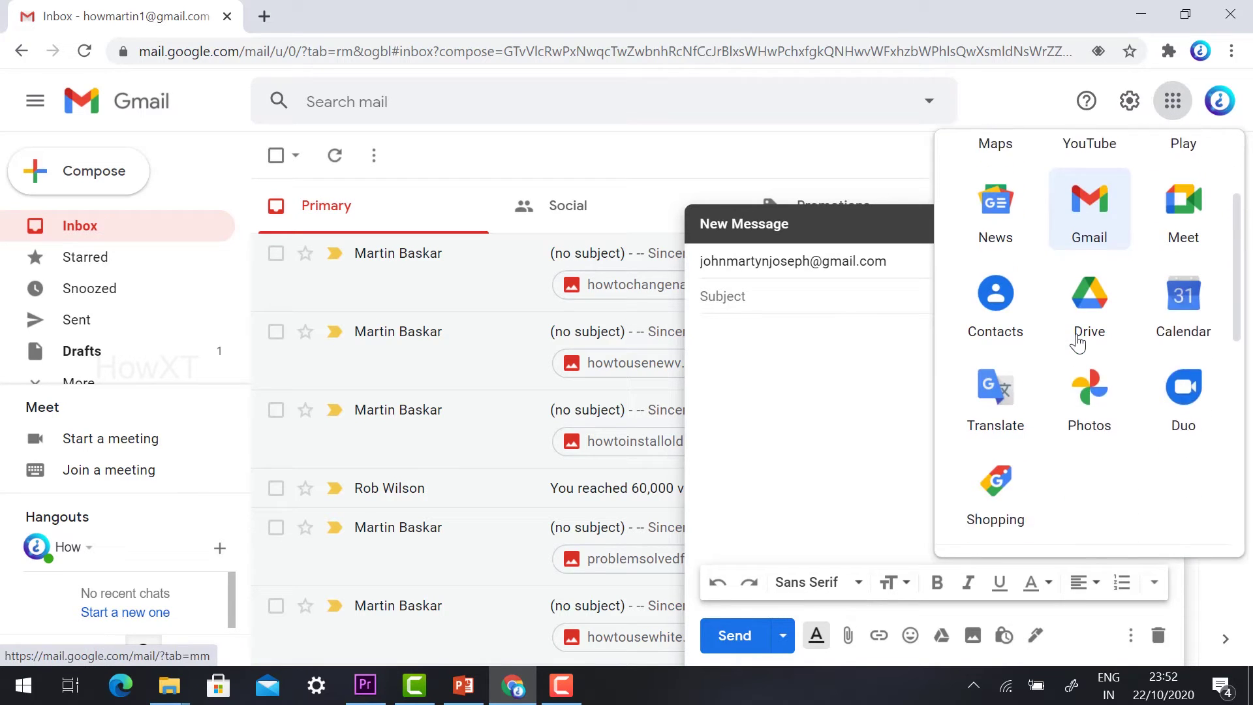
scroll(1077, 343, down, 1)
click(1089, 352)
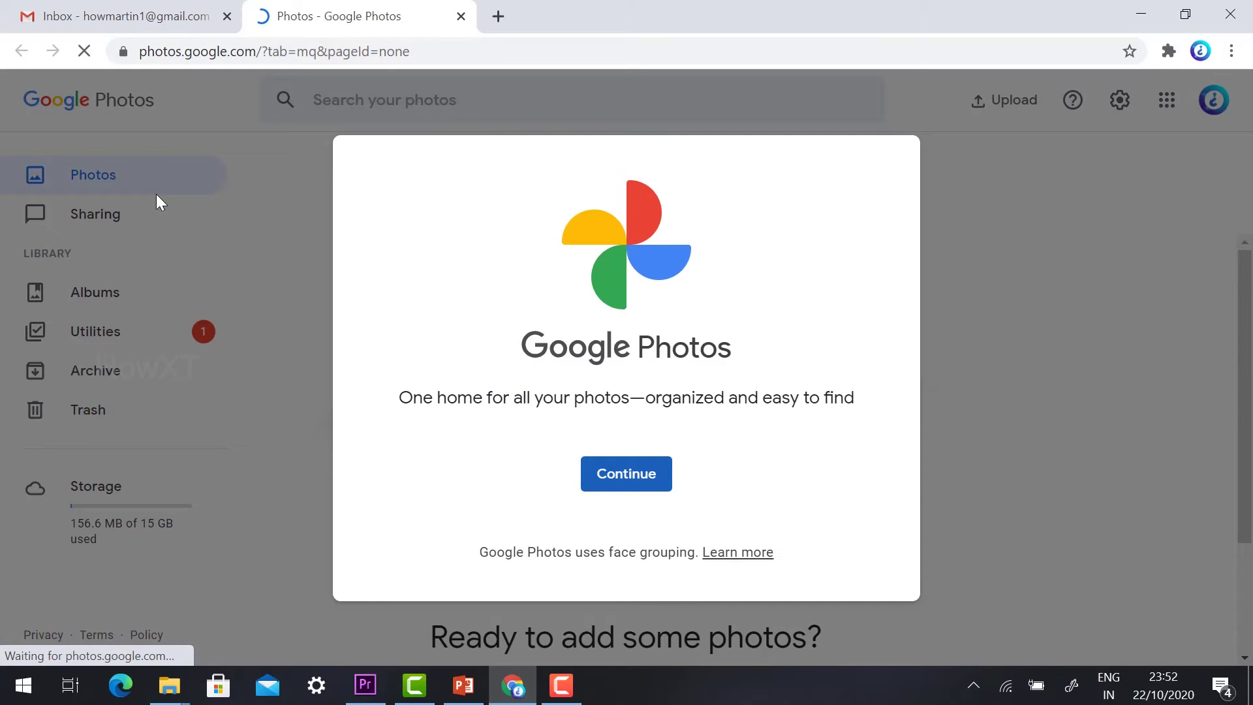
click(623, 473)
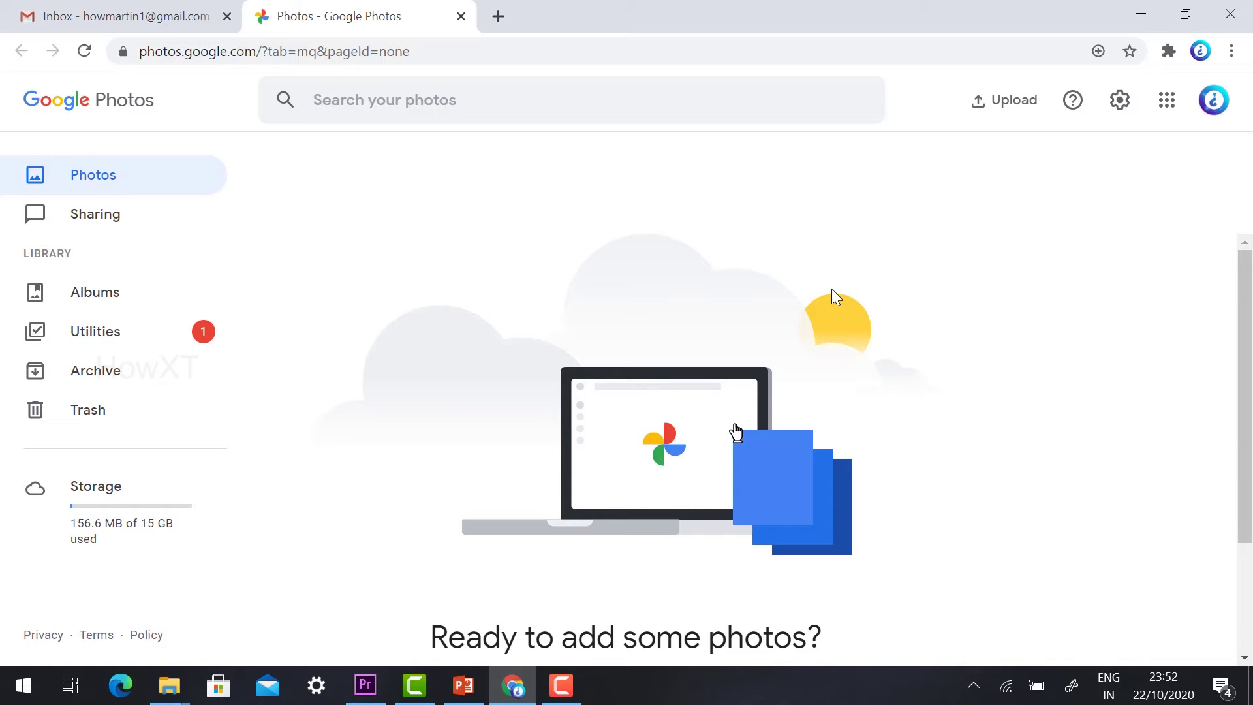
click(462, 17)
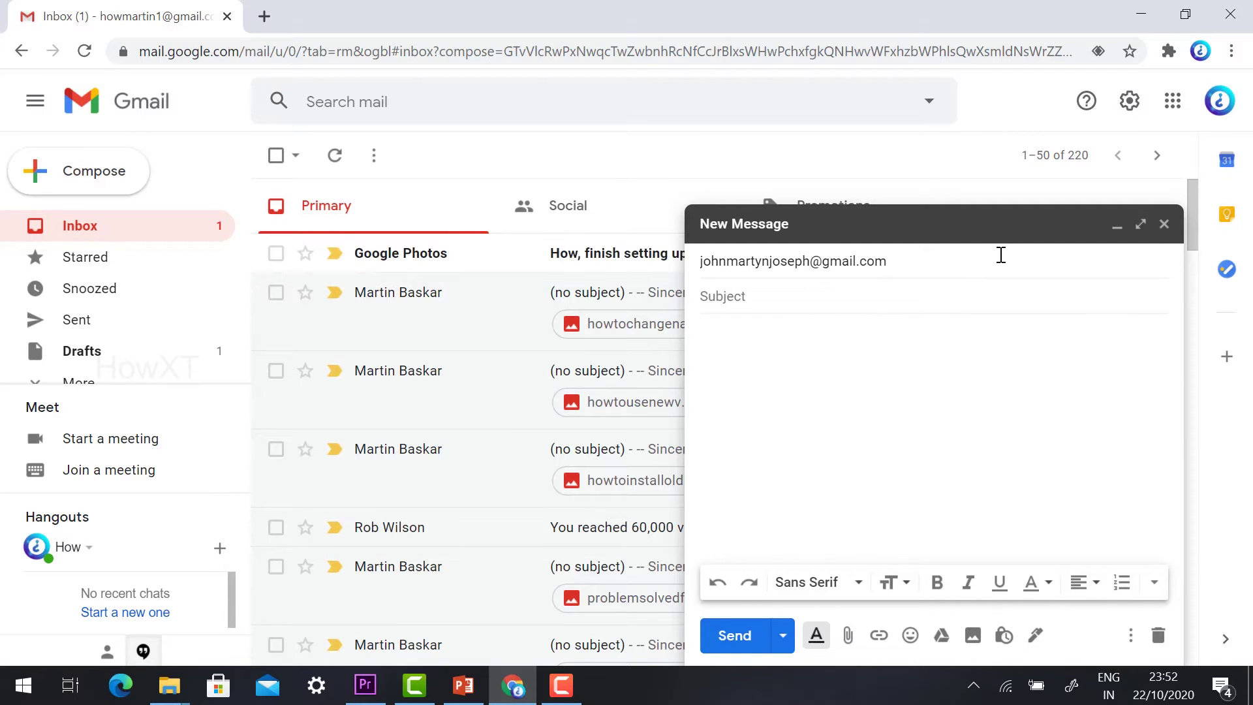
Save and close the unfinished New Message draft
click(1165, 225)
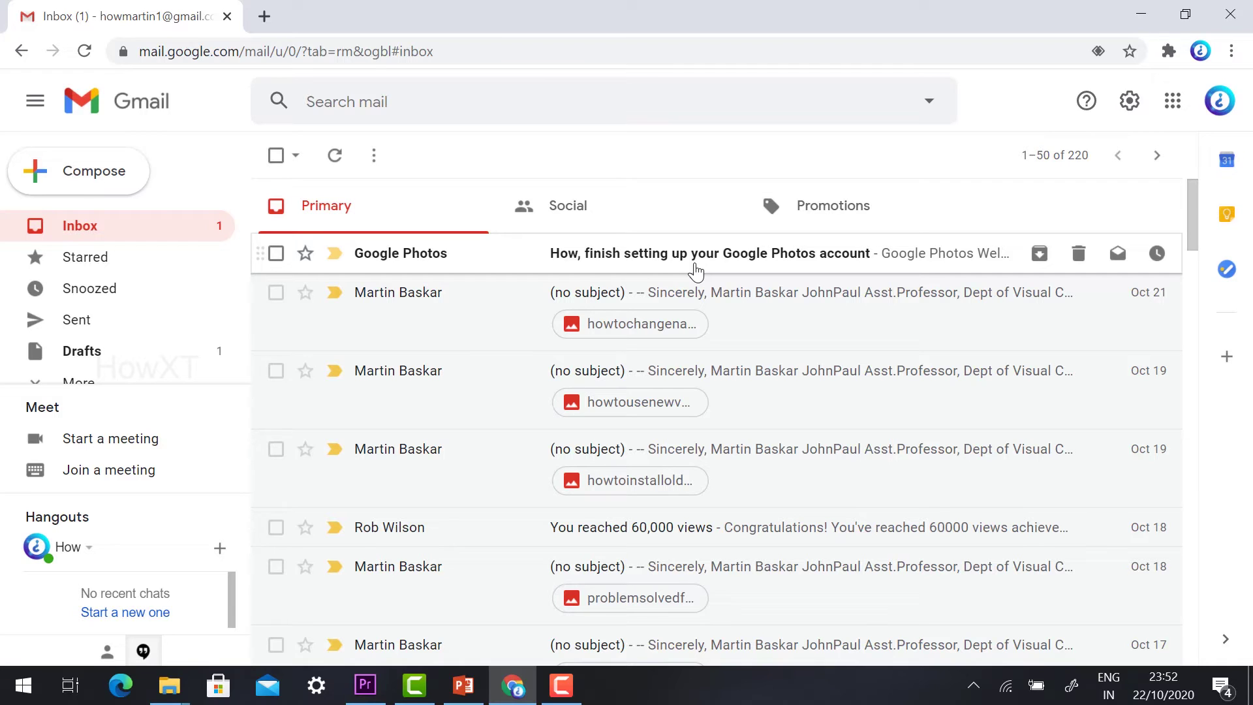
In a new tab, search for wetransfer and open the WeTransfer website
click(264, 19)
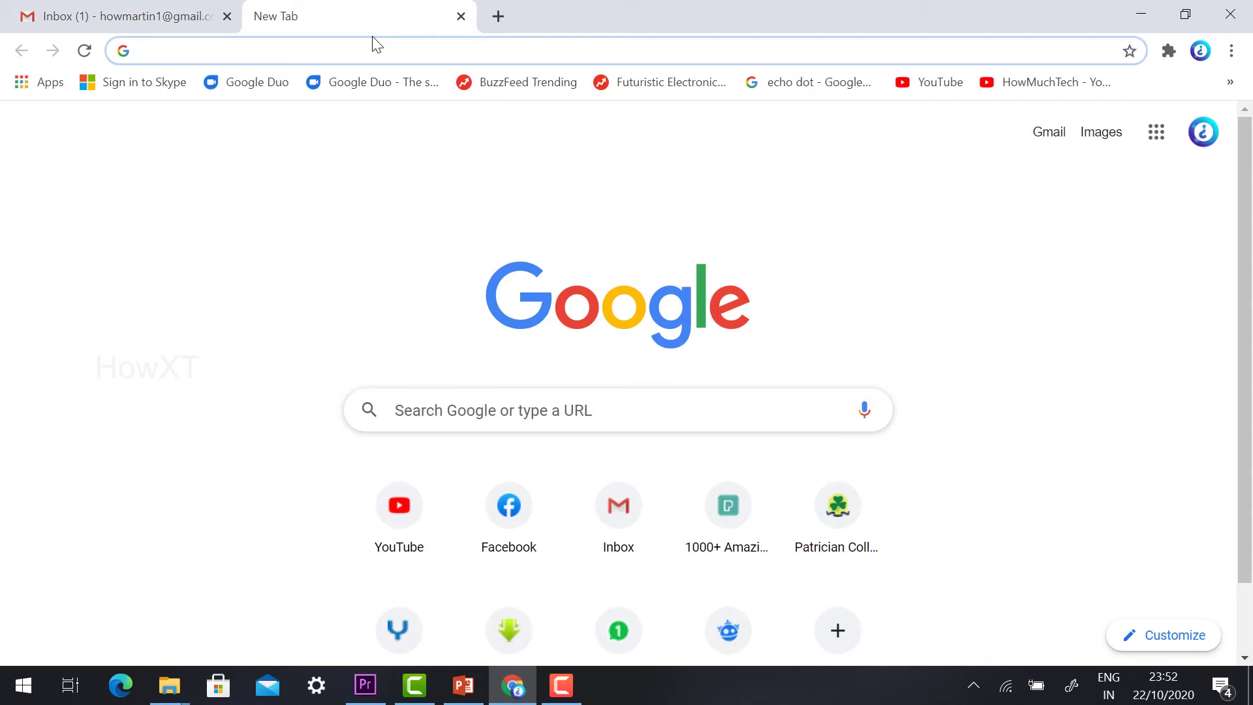
text(wetr)
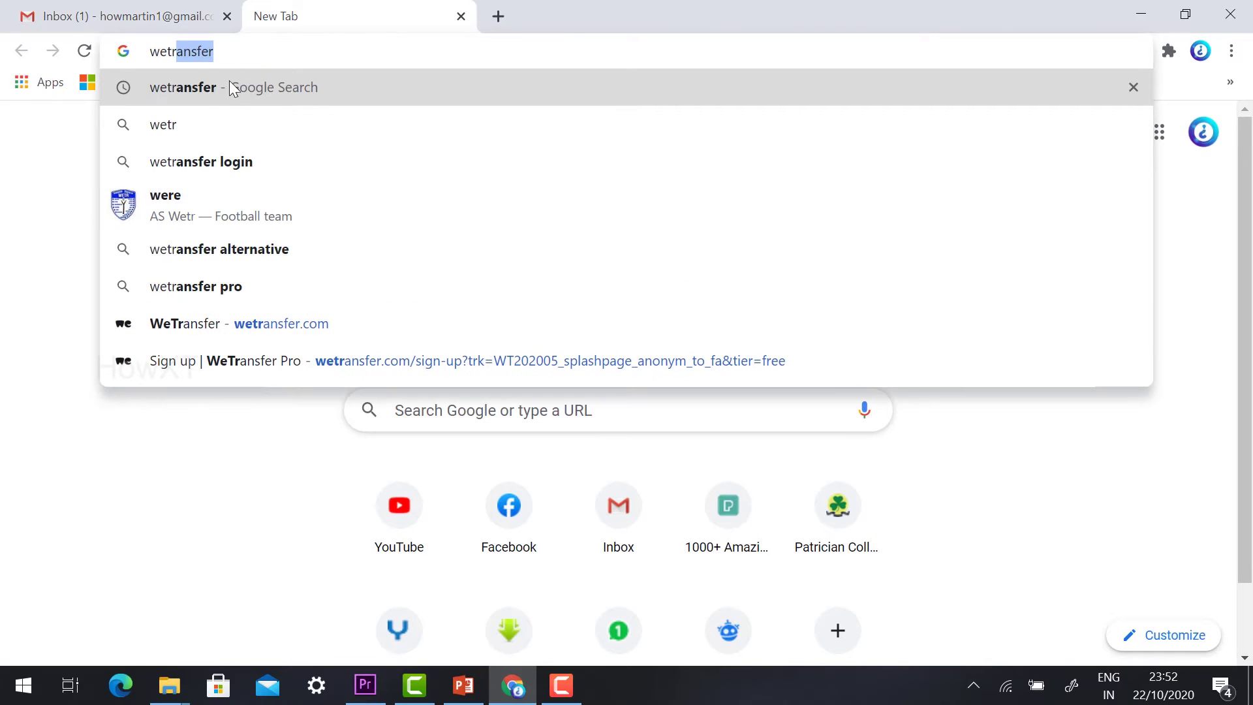
click(205, 92)
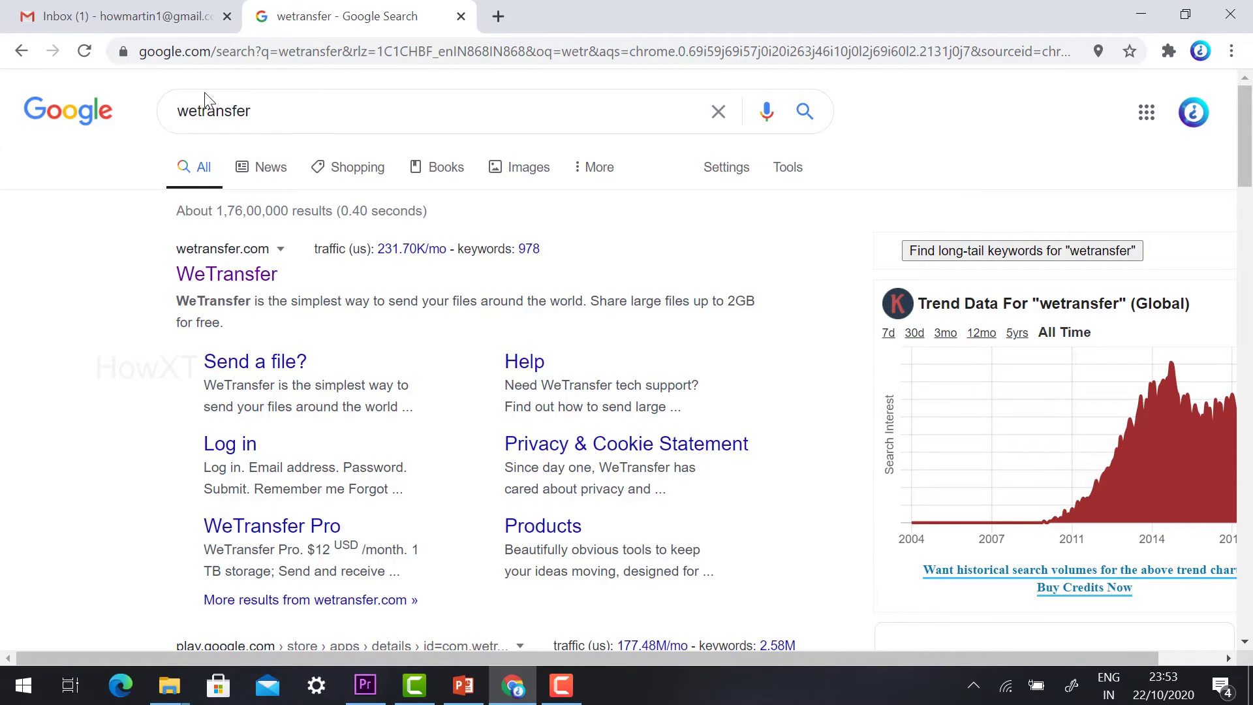
click(225, 278)
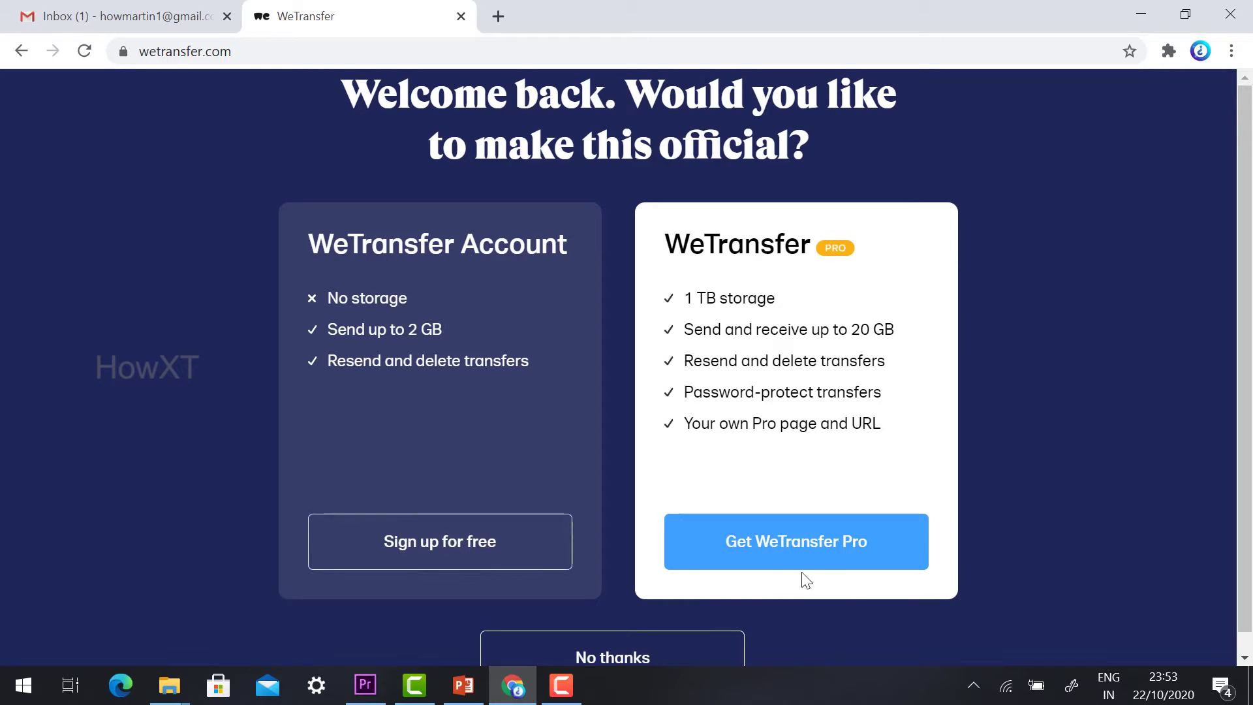
Scroll down the WeTransfer Pro overlay and decline it with 'No thanks'
scroll(835, 473, down, 1)
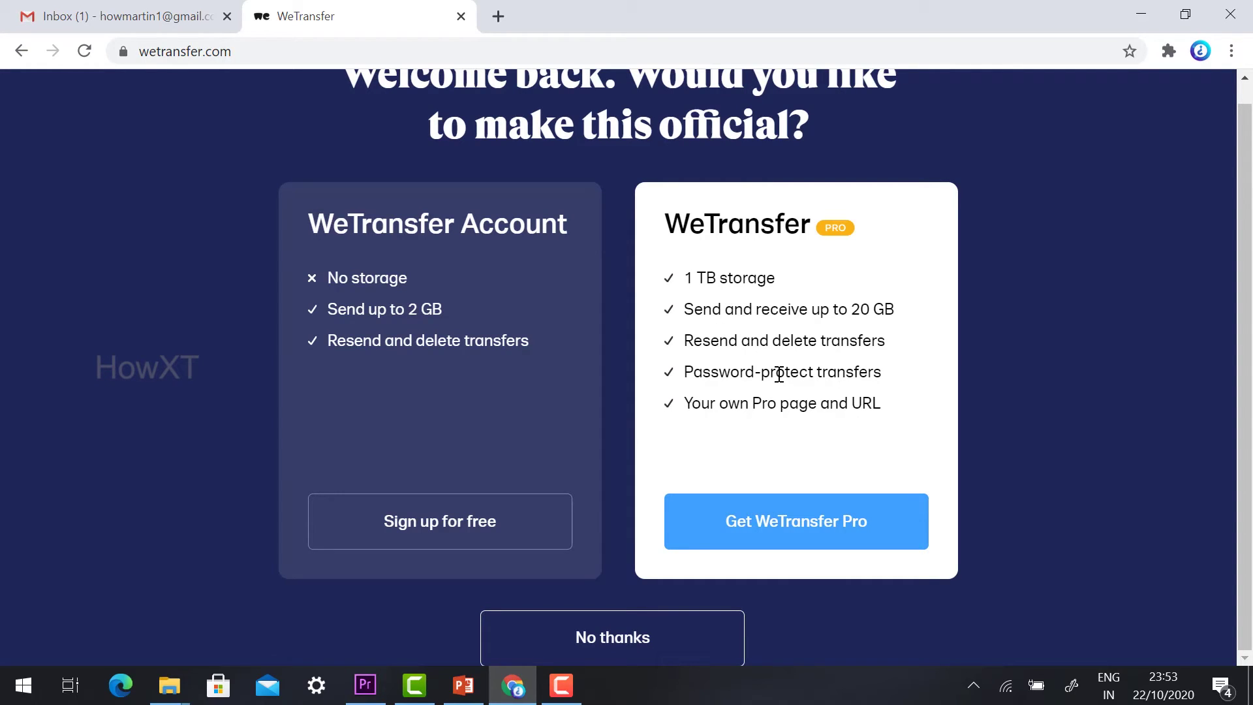
click(591, 639)
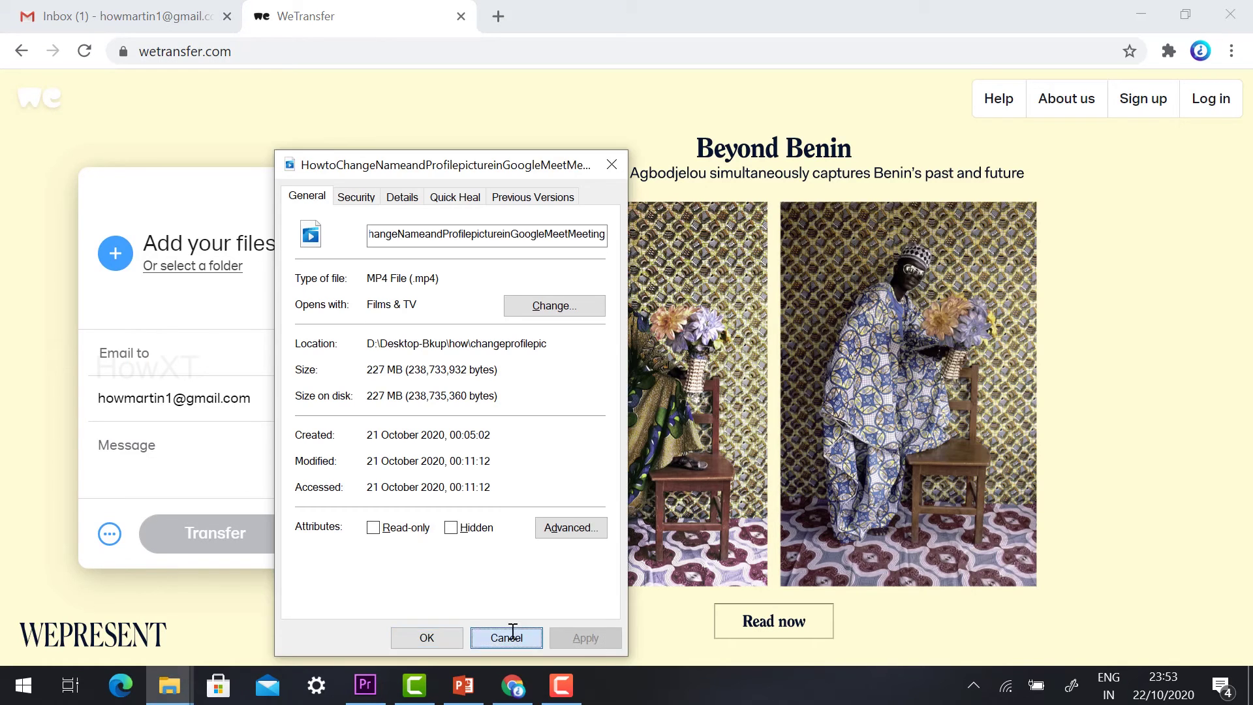
Close the video's properties, confirm the After Effects archive is 1.84 GB, and drag it toward WeTransfer
click(507, 637)
mouse_move(169, 685)
click(322, 641)
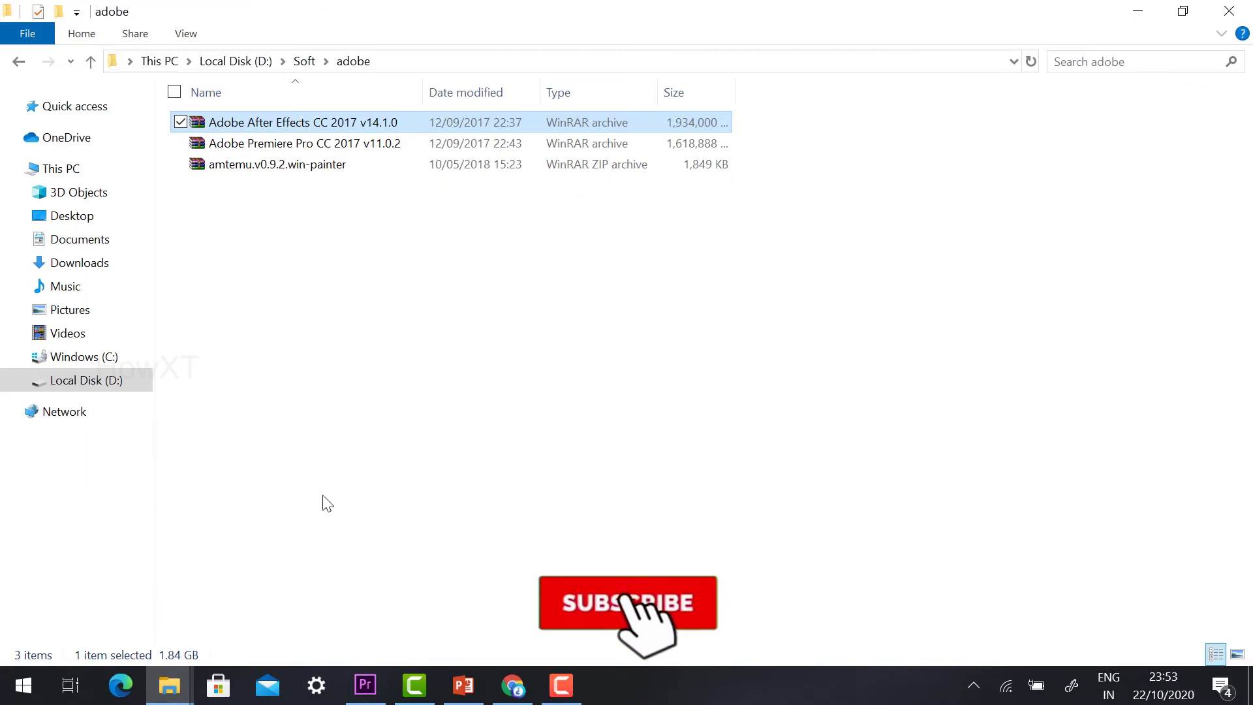
right_click(284, 124)
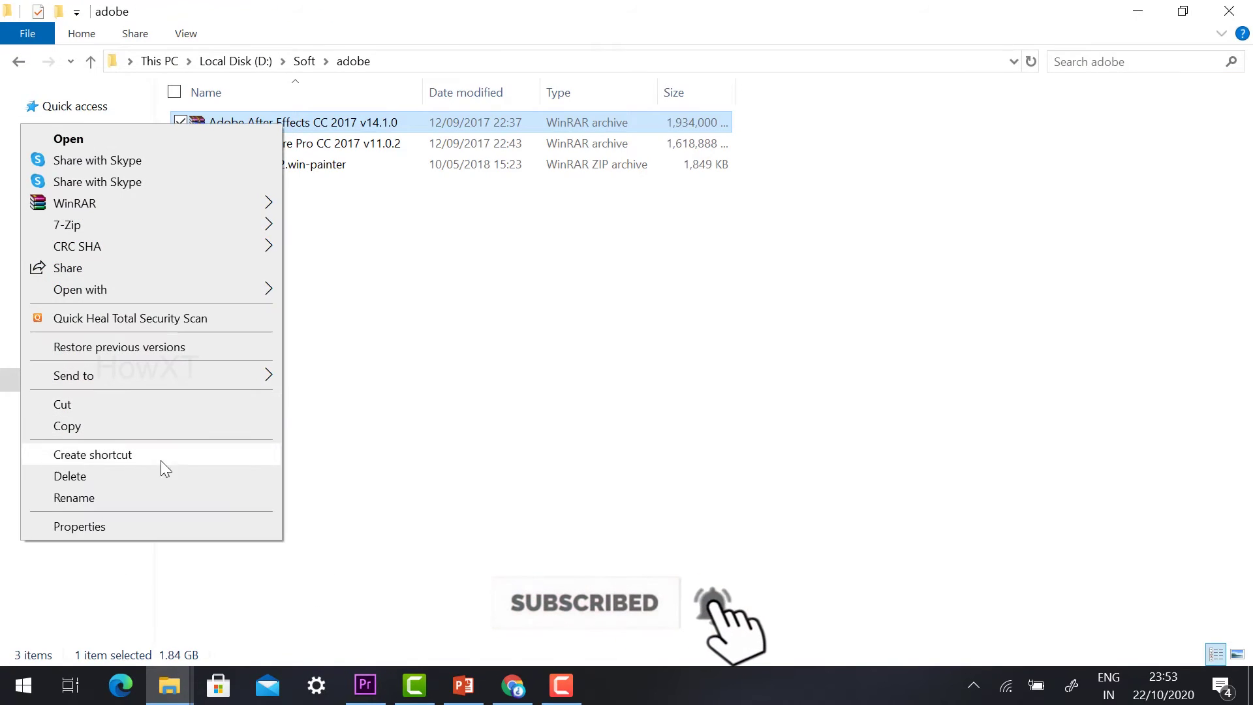
click(124, 529)
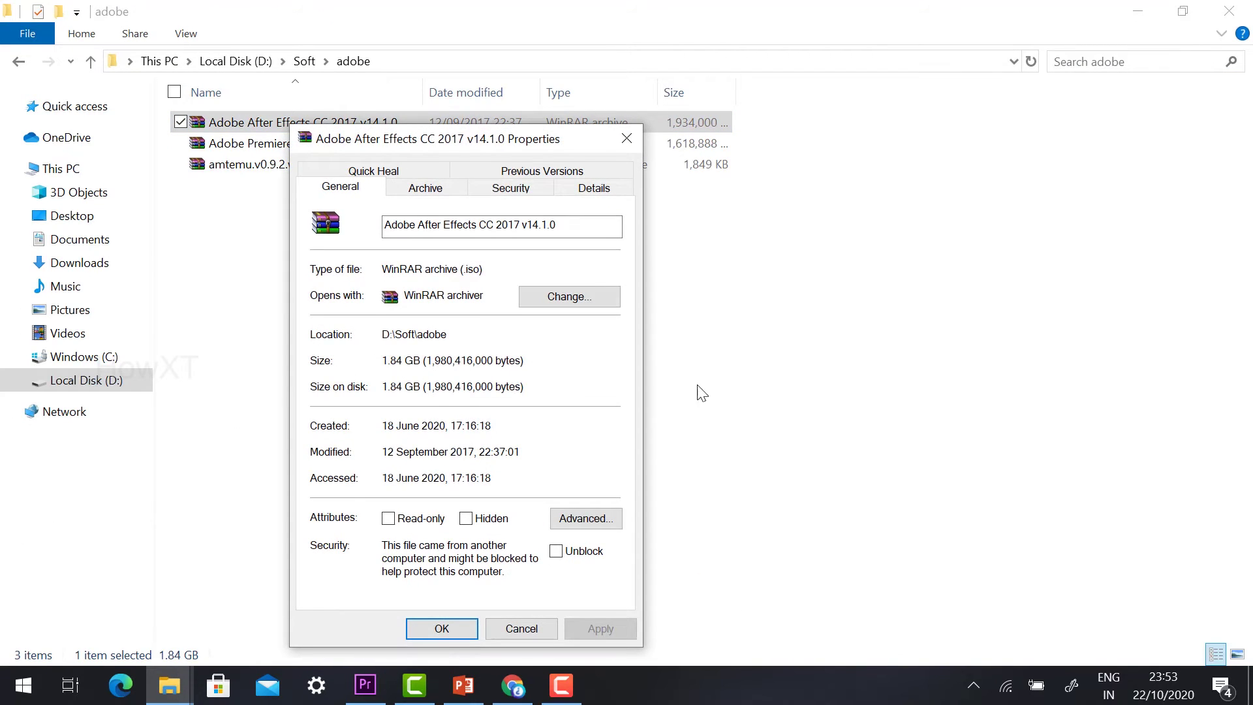
key(Escape)
drag(235, 123, 703, 481)
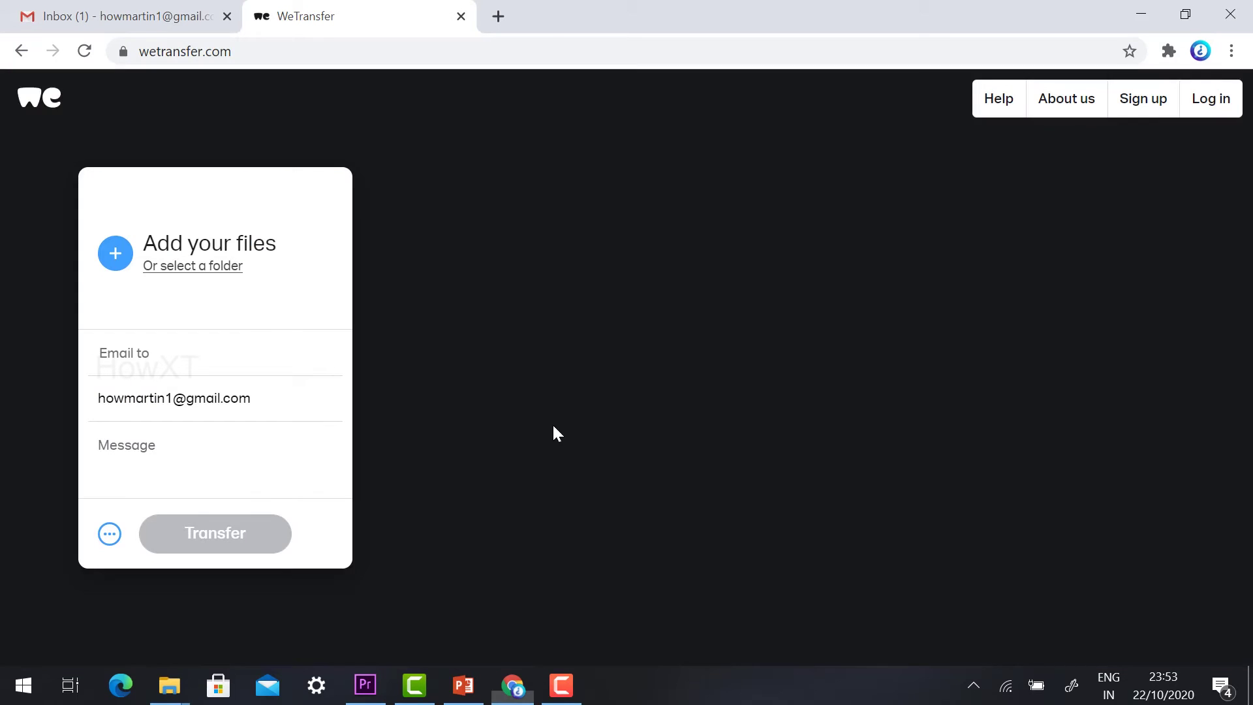
Drop the After Effects archive into WeTransfer, add the recipient's email and message 'Software use', and transfer
drag(556, 433, 192, 289)
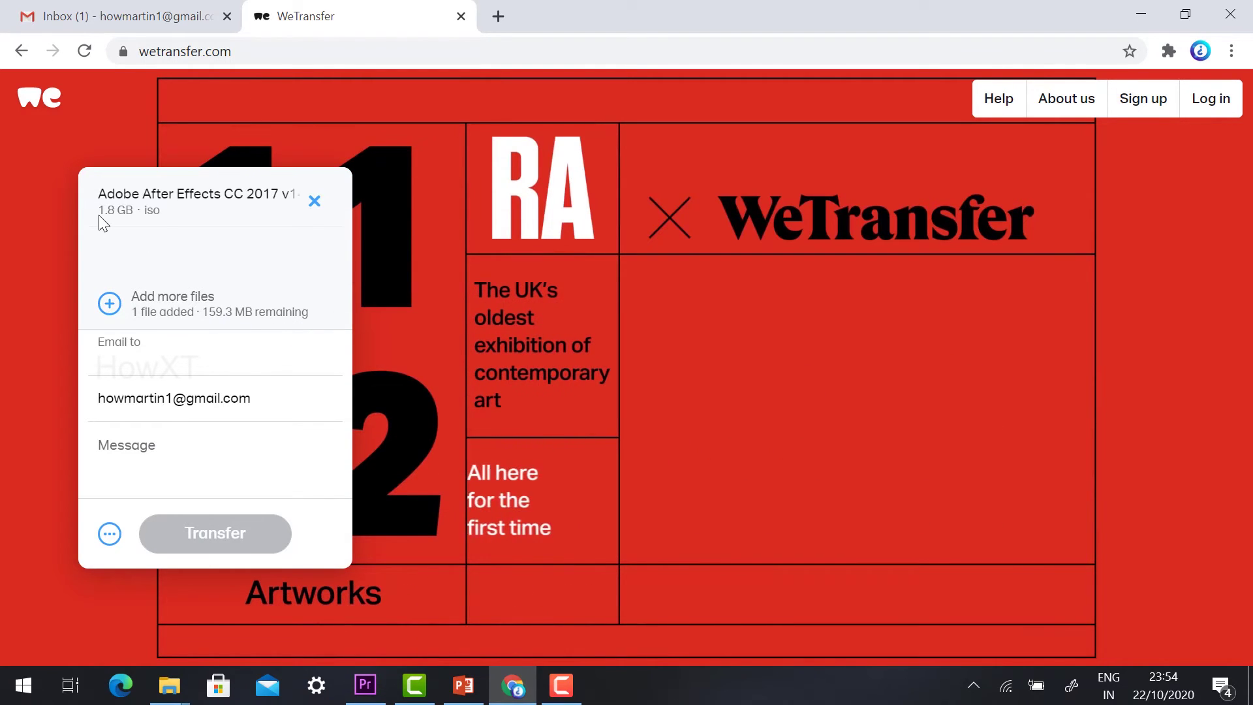
click(237, 332)
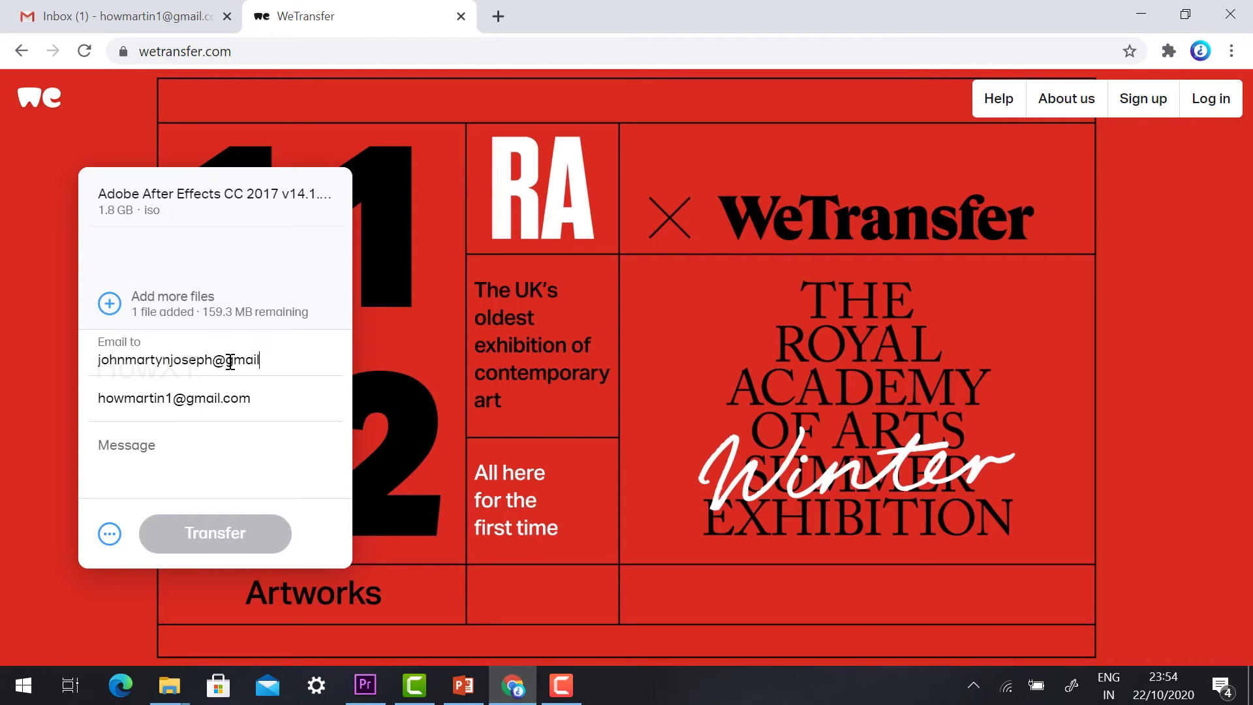
click(182, 431)
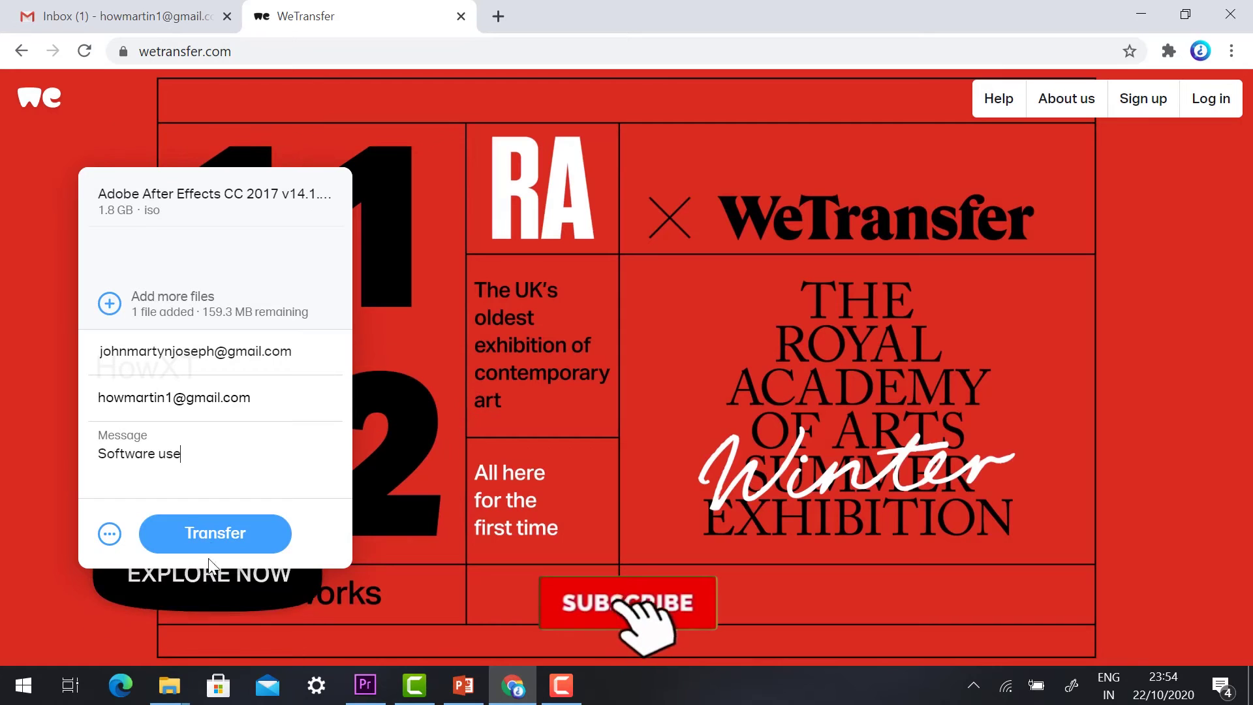
click(212, 534)
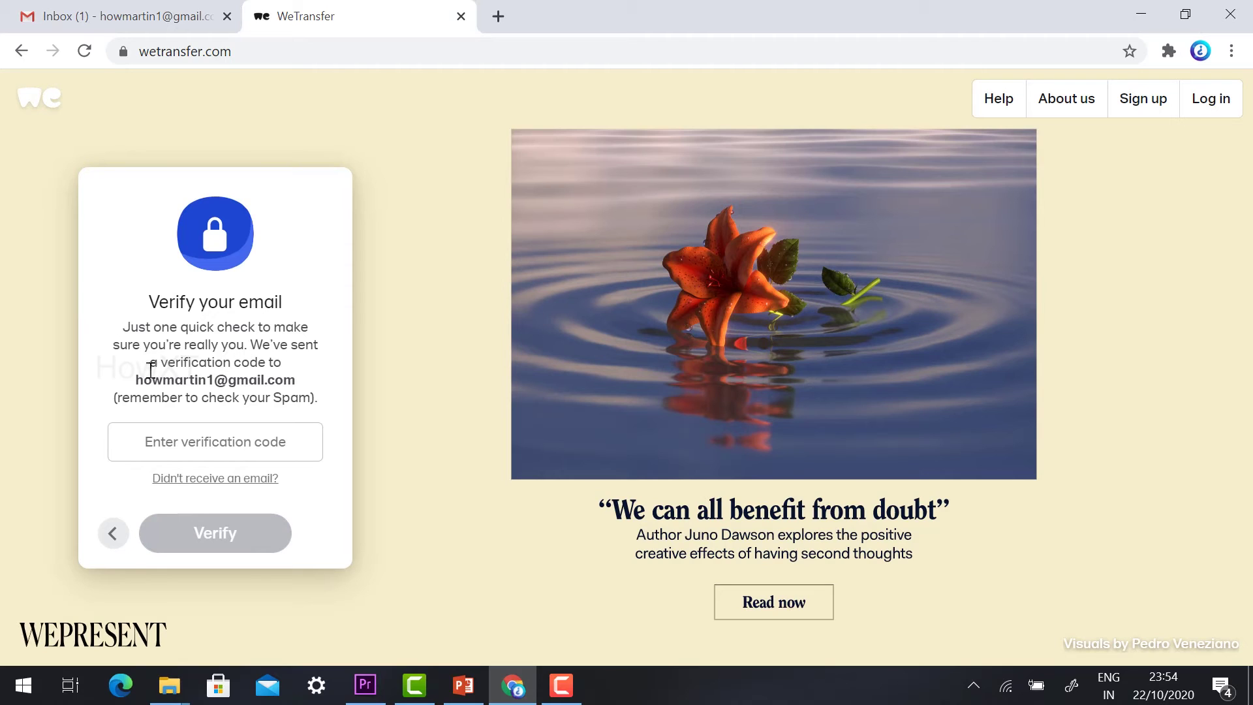
Highlight the email address the verification code went to, then switch to the Gmail tab
drag(132, 381, 296, 385)
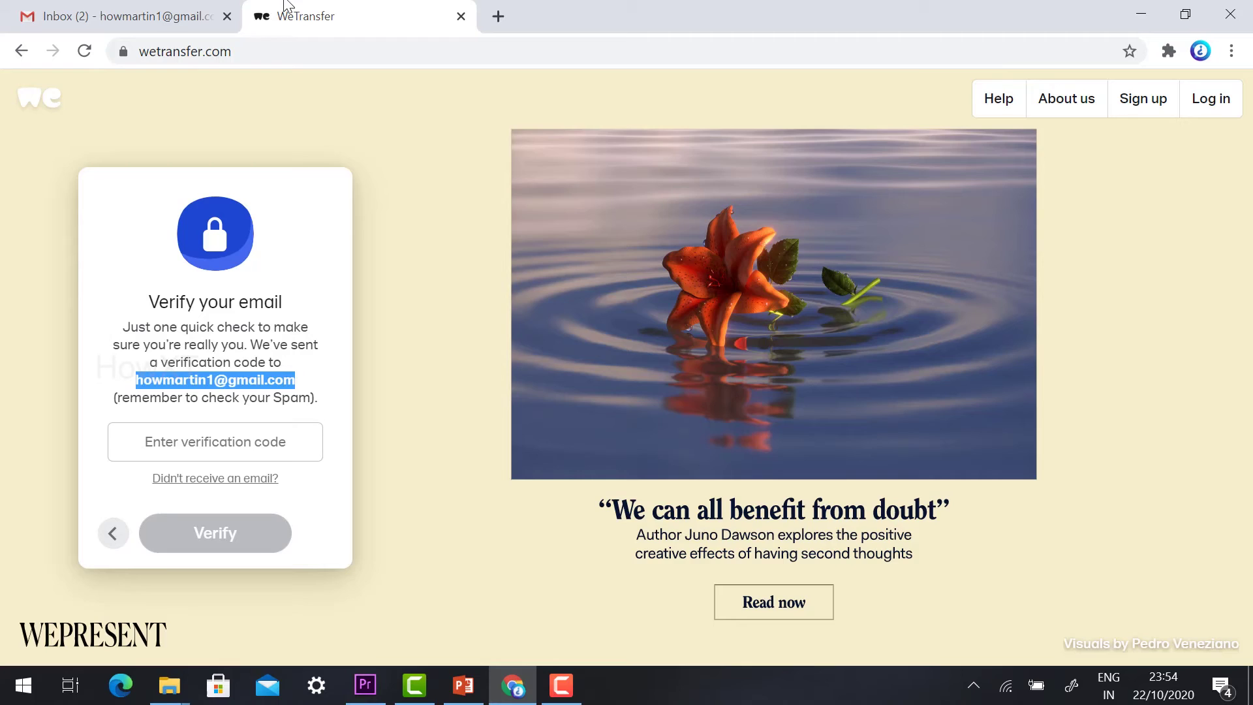
click(131, 15)
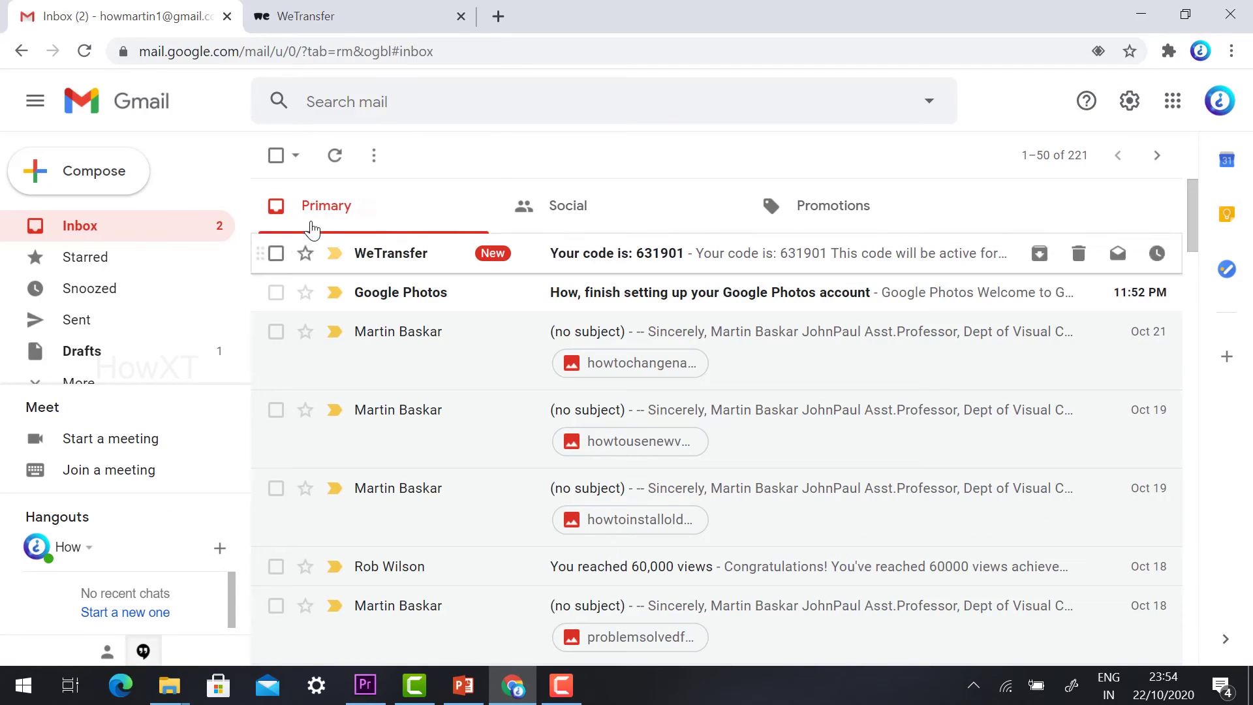
Copy the verification code from WeTransfer's Gmail message and submit it on the WeTransfer verification page
click(591, 266)
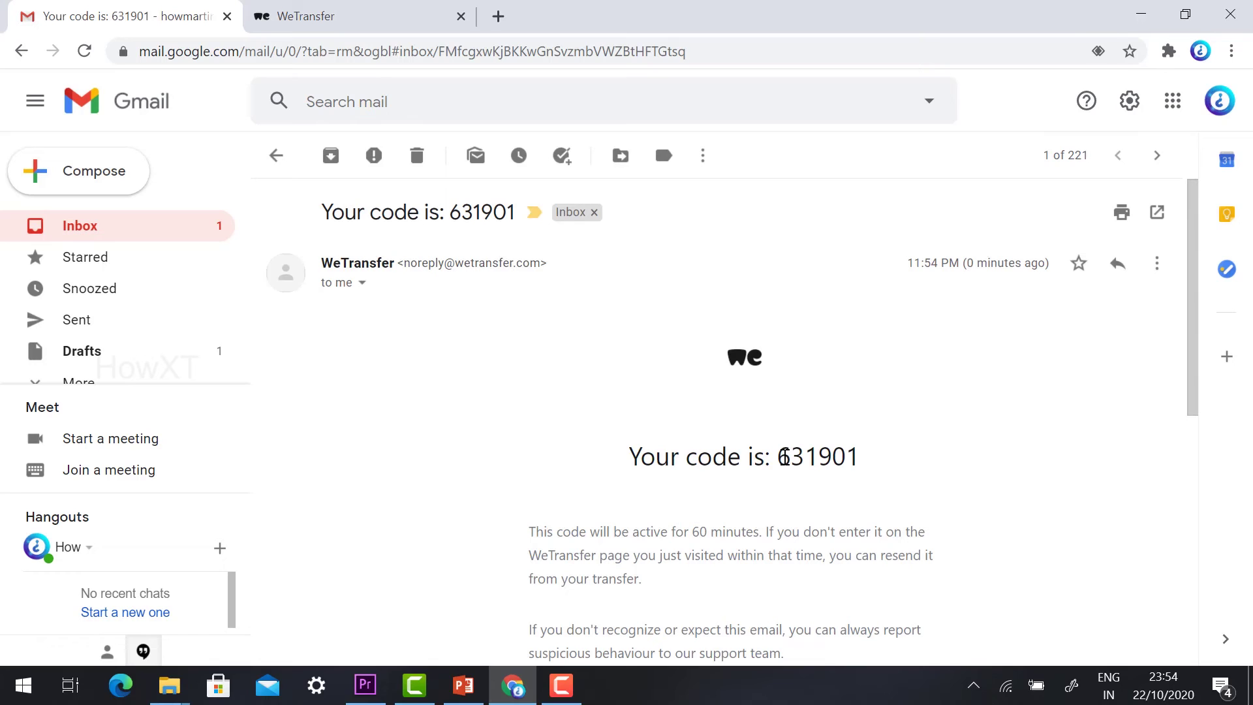
drag(780, 457, 842, 457)
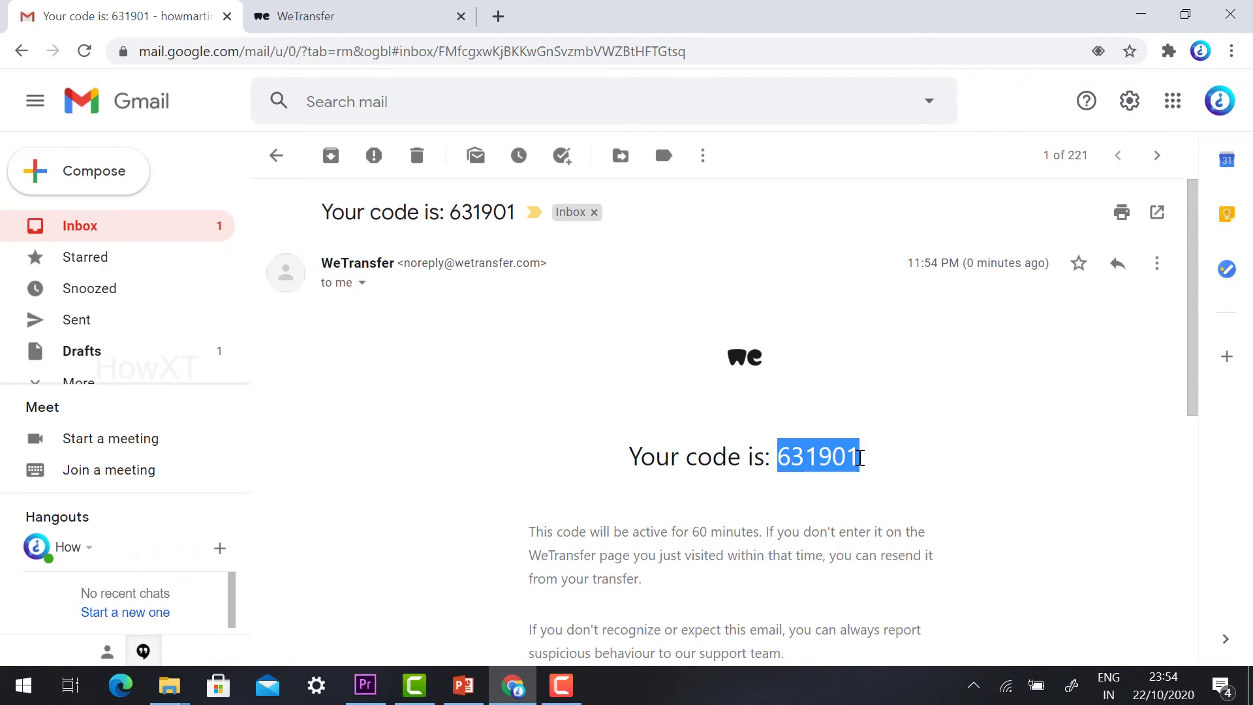
click(395, 10)
click(227, 442)
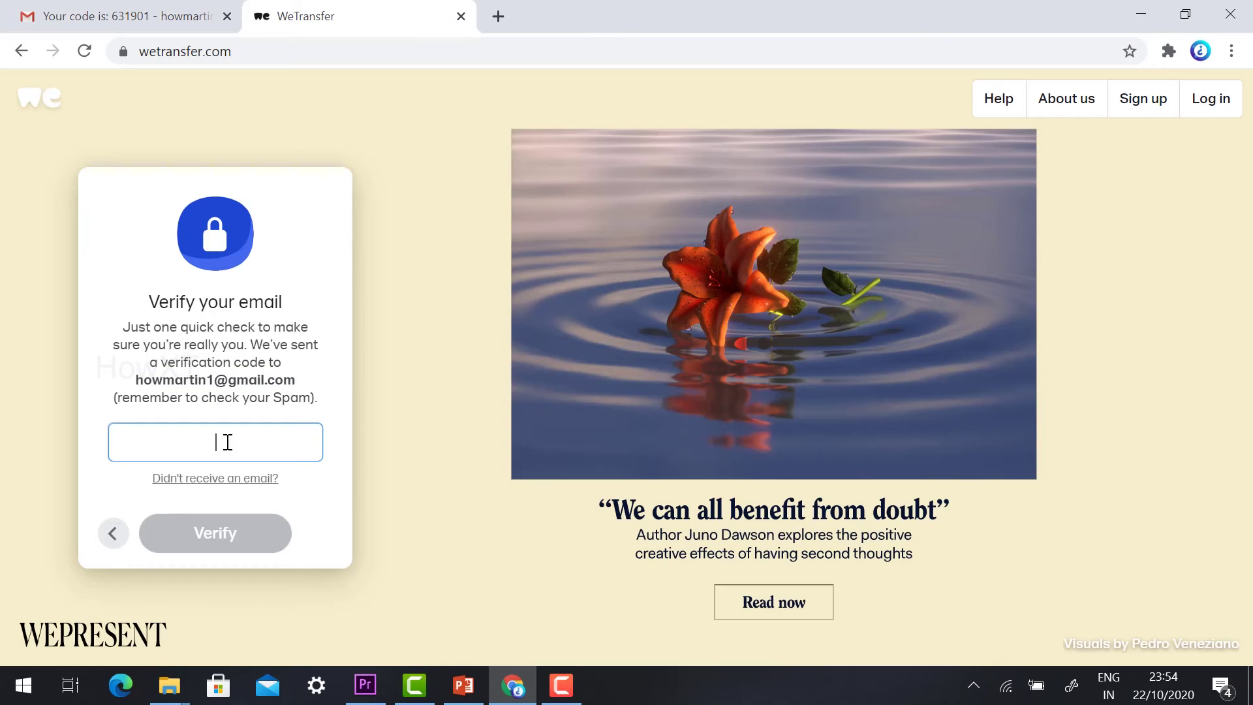
click(233, 531)
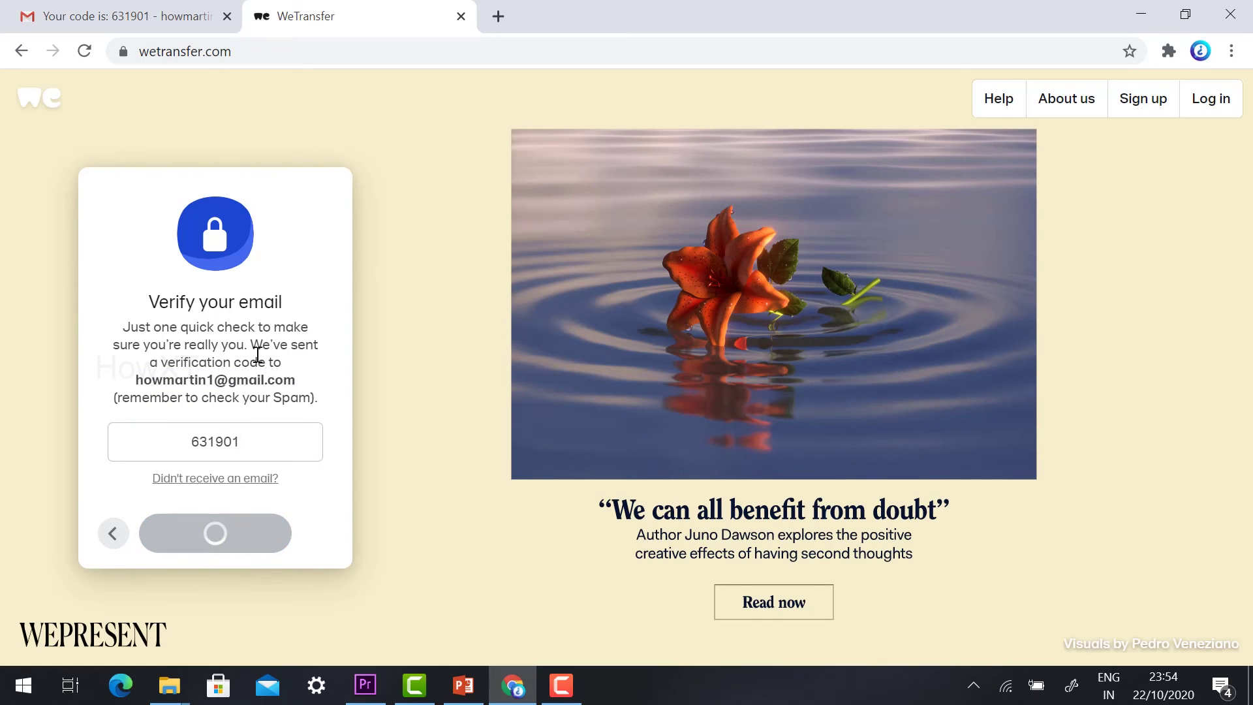